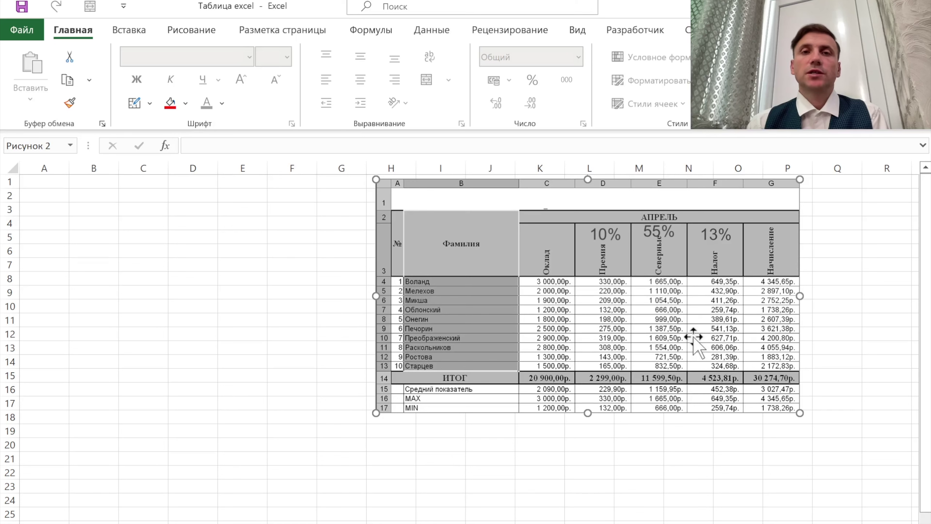
Step: Move the reference table picture further right and narrow column A to about 38 px
{"action": "left_click_drag", "start_coordinate": [693, 339], "coordinate": [732, 339]}
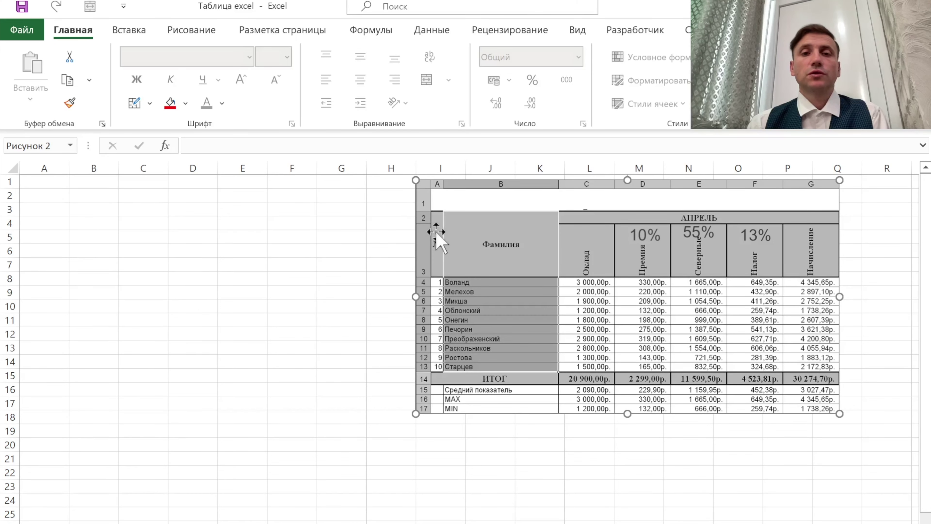
{"action": "left_click_drag", "start_coordinate": [69, 168], "coordinate": [35, 175]}
{"action": "left_click", "coordinate": [24, 166]}
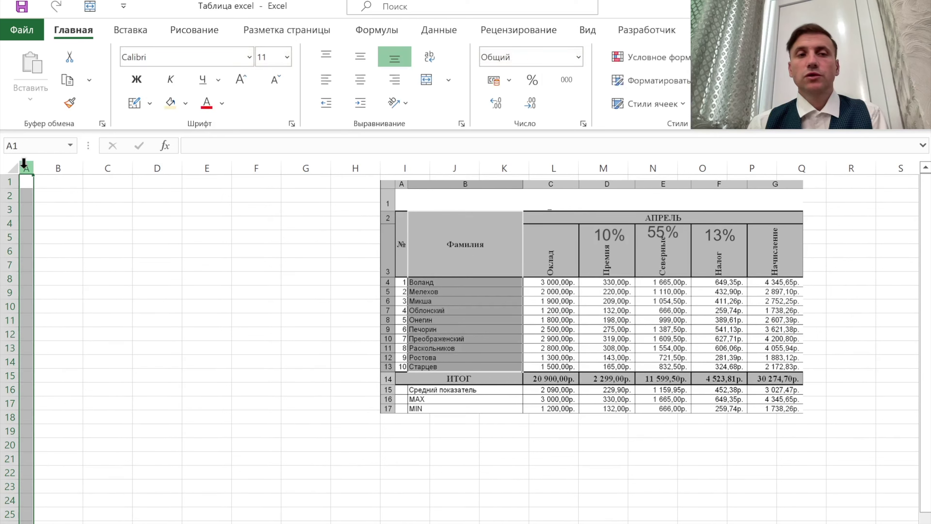
Step: Widen column B to about 410 px for the surnames
{"action": "left_click", "coordinate": [55, 167]}
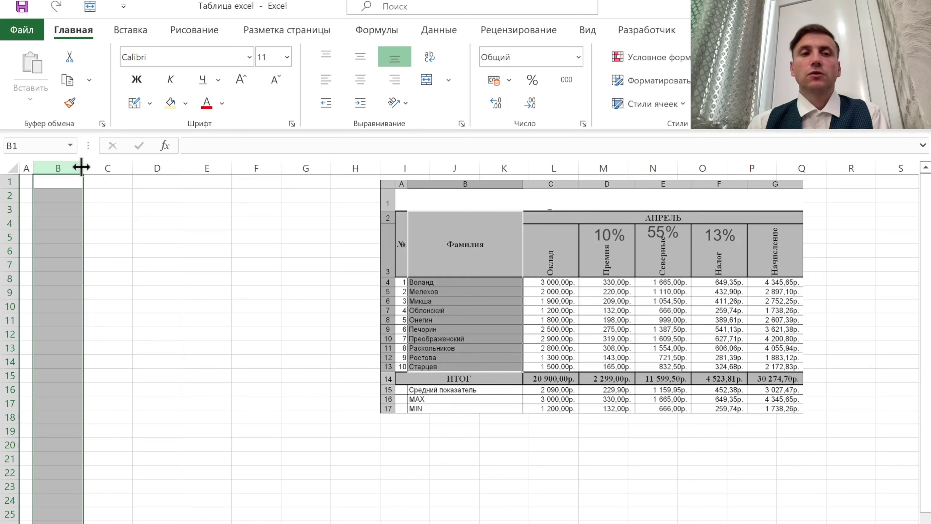
{"action": "left_click_drag", "start_coordinate": [81, 168], "coordinate": [83, 168]}
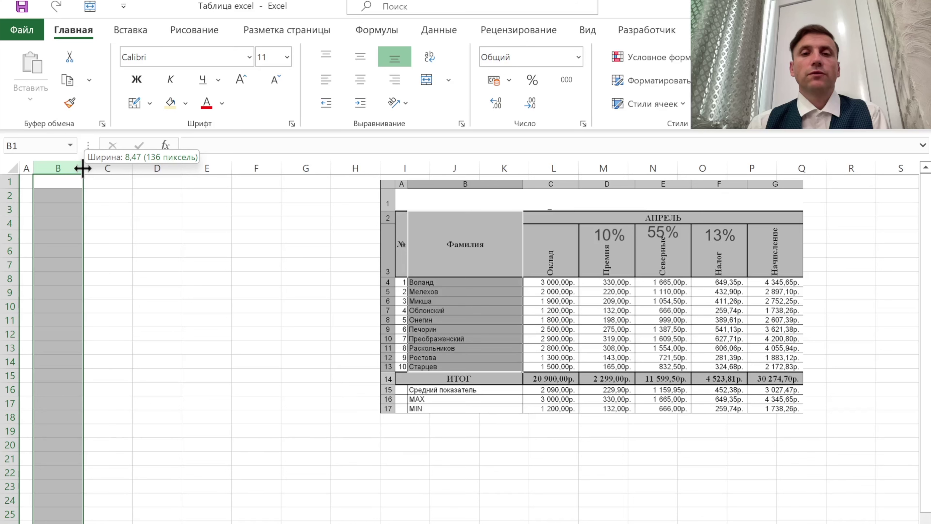
{"action": "left_click_drag", "start_coordinate": [83, 168], "coordinate": [182, 180]}
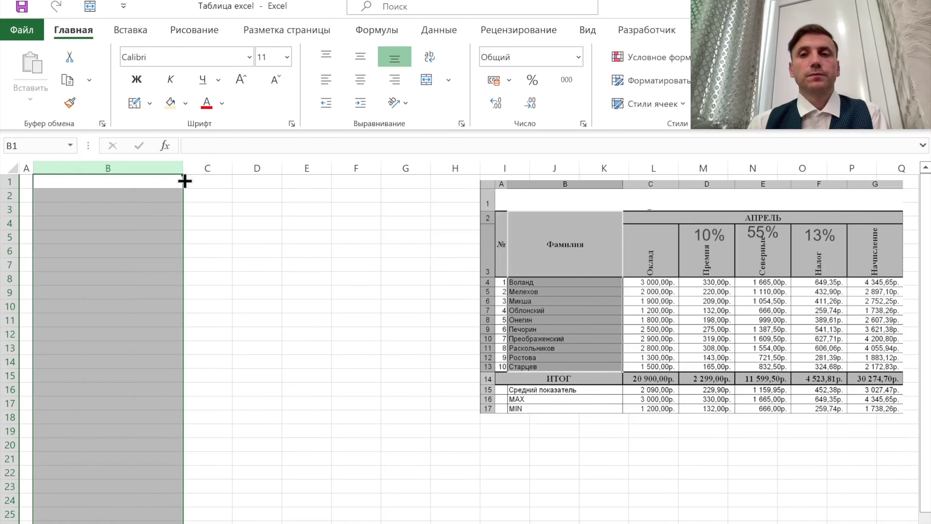
Step: Give columns C through G an equal 187 px width and place the picture beside column G
{"action": "left_click", "coordinate": [214, 166]}
{"action": "left_click_drag", "start_coordinate": [246, 165], "coordinate": [396, 168]}
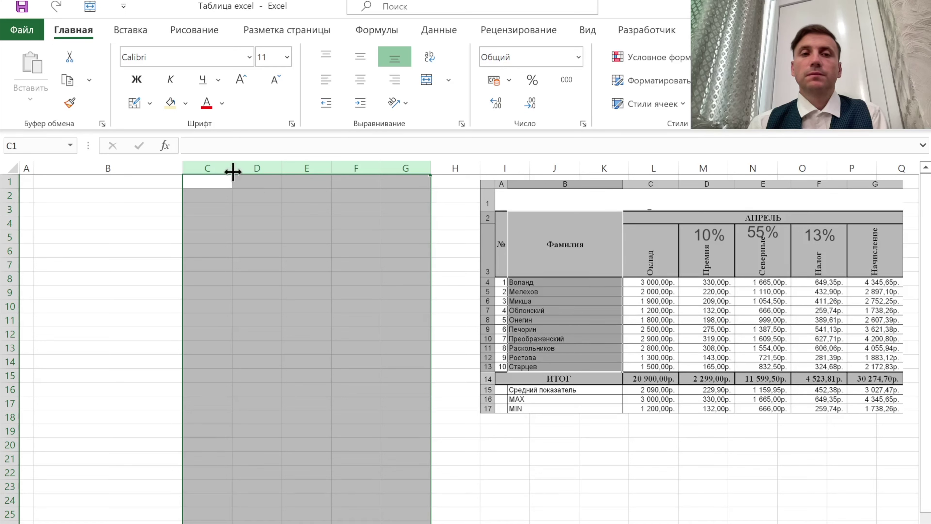
{"action": "left_click_drag", "start_coordinate": [233, 171], "coordinate": [255, 177]}
{"action": "left_click_drag", "start_coordinate": [682, 258], "coordinate": [635, 252]}
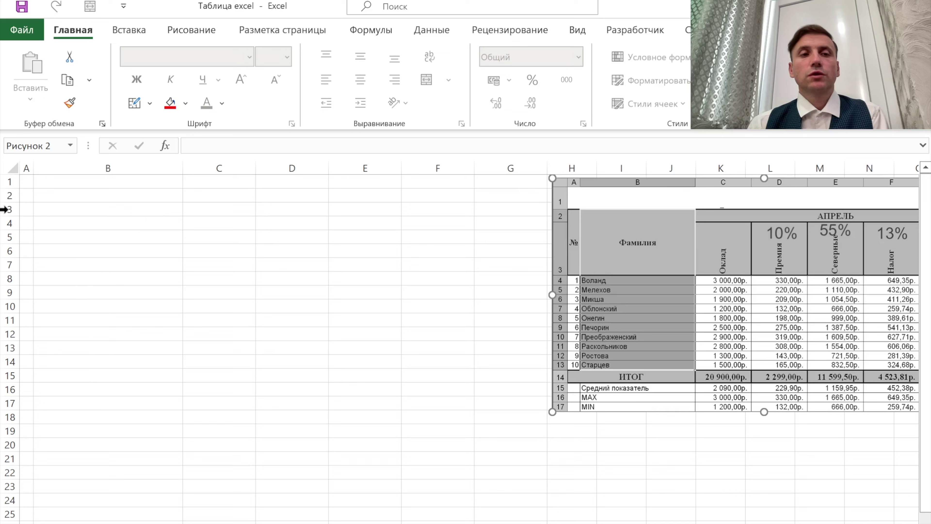
Step: Raise row 3 to a height of 61.50 (164 px), then select the table range from A2
{"action": "left_click", "coordinate": [4, 209]}
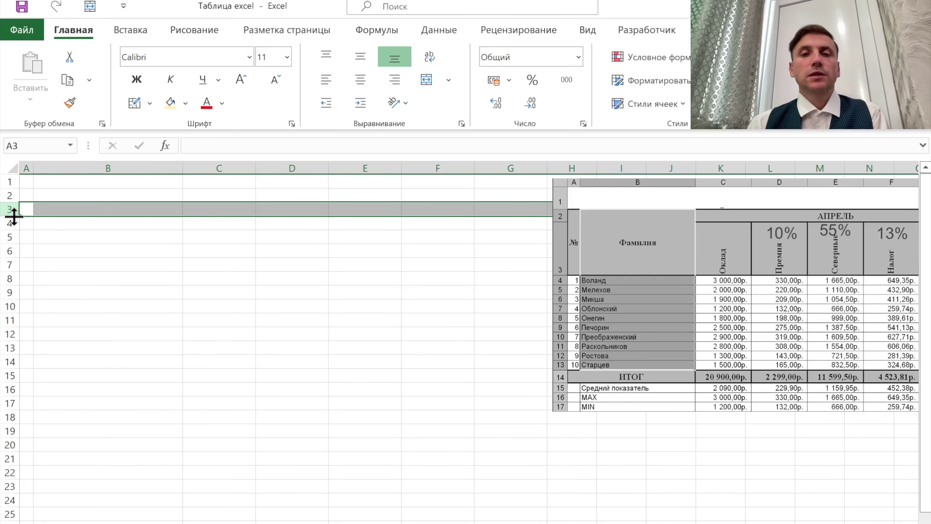
{"action": "left_click_drag", "start_coordinate": [13, 216], "coordinate": [16, 269]}
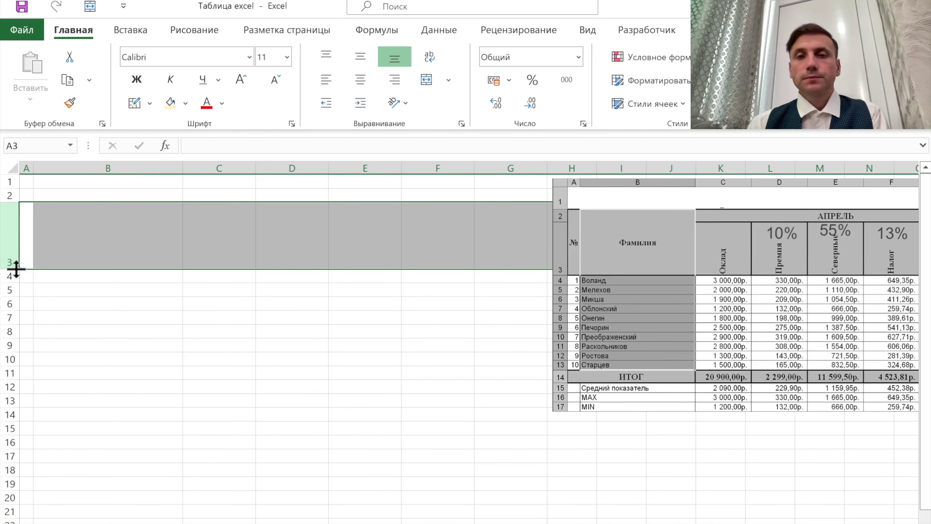
{"action": "left_click", "coordinate": [75, 264]}
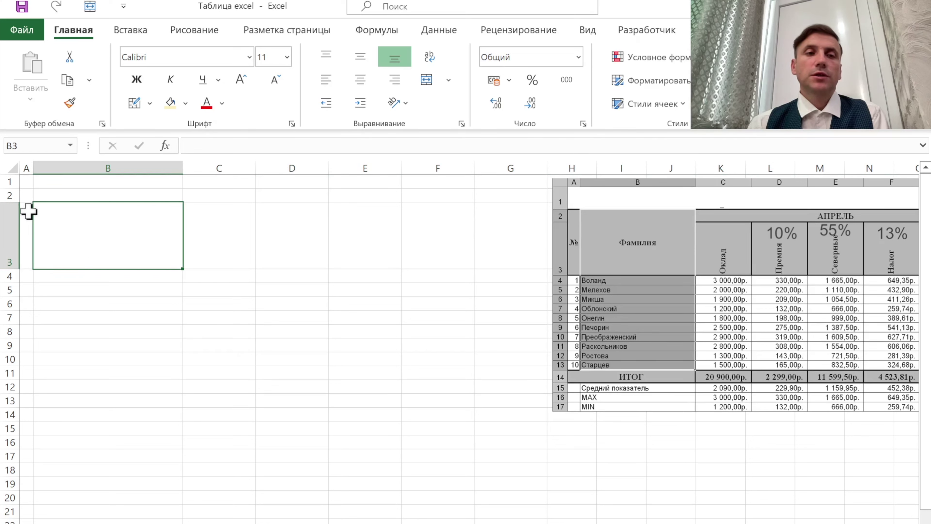
{"action": "left_click", "coordinate": [27, 194]}
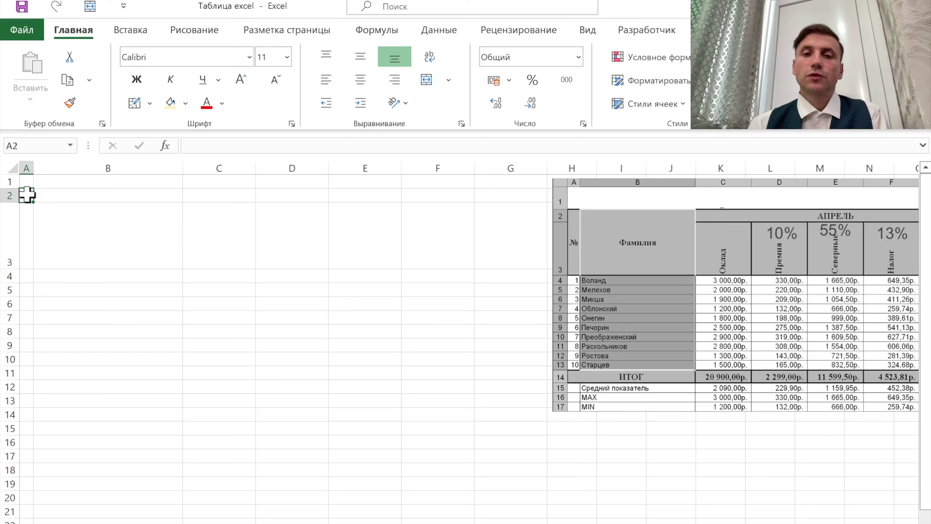
{"action": "mouse_move", "coordinate": [27, 195]}
{"action": "left_mouse_down"}
{"action": "mouse_move", "coordinate": [464, 310]}
{"action": "mouse_move", "coordinate": [538, 457]}
{"action": "left_mouse_up"}
Step: Apply All Borders to A2:G17 and merge C2:G2 into one centred header cell
{"action": "left_click", "coordinate": [134, 103]}
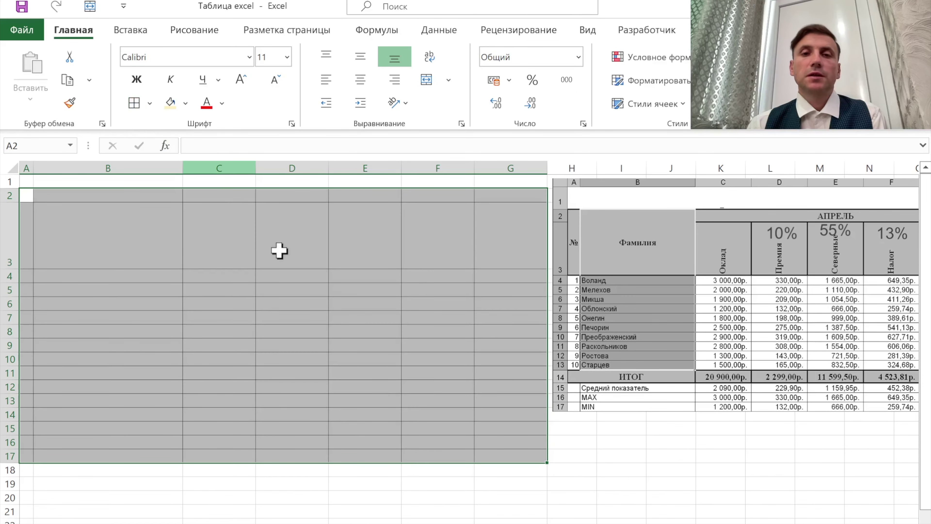
{"action": "left_click", "coordinate": [285, 256]}
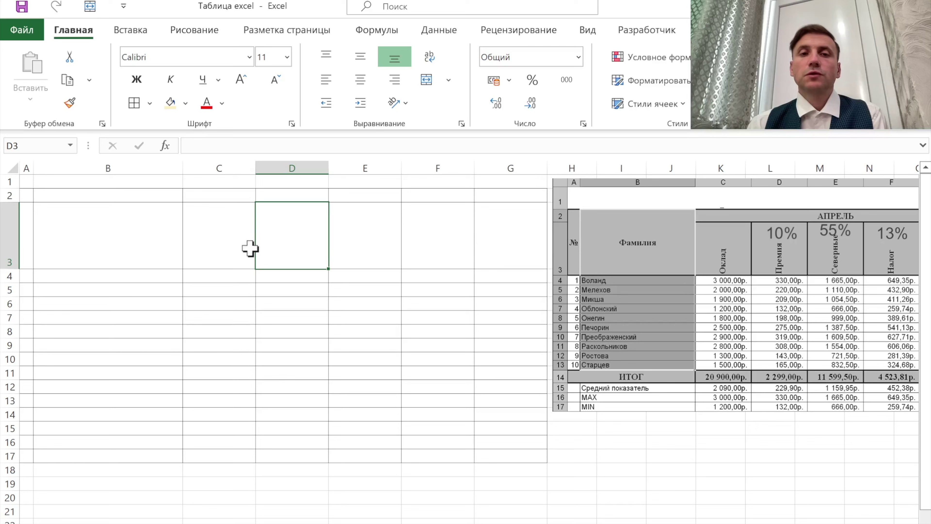
{"action": "left_click_drag", "start_coordinate": [242, 194], "coordinate": [482, 200]}
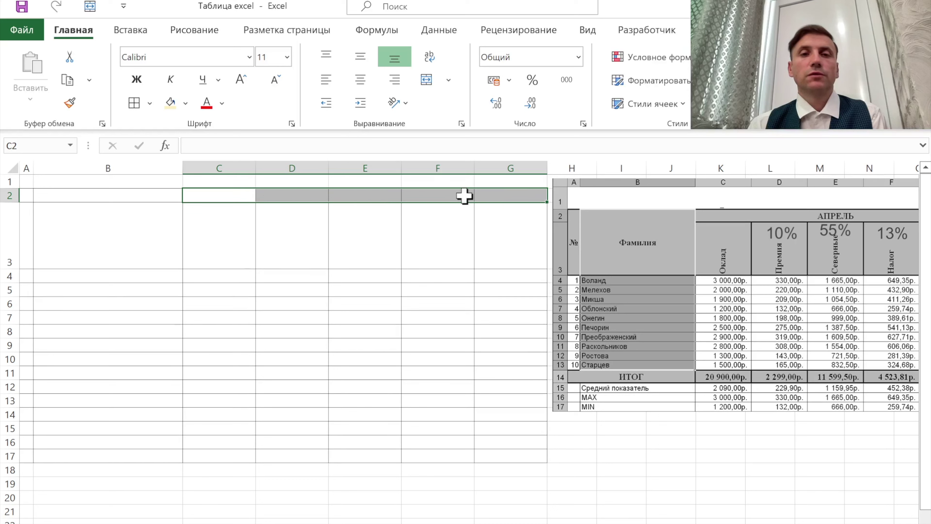
{"action": "left_click", "coordinate": [424, 82]}
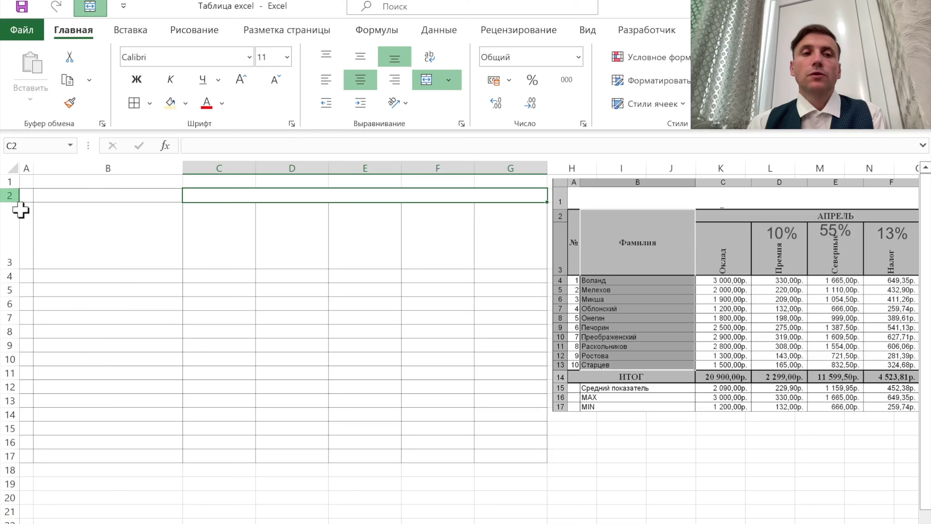
Step: Merge cells A2:A3 into one cell
{"action": "left_click_drag", "start_coordinate": [25, 196], "coordinate": [18, 231]}
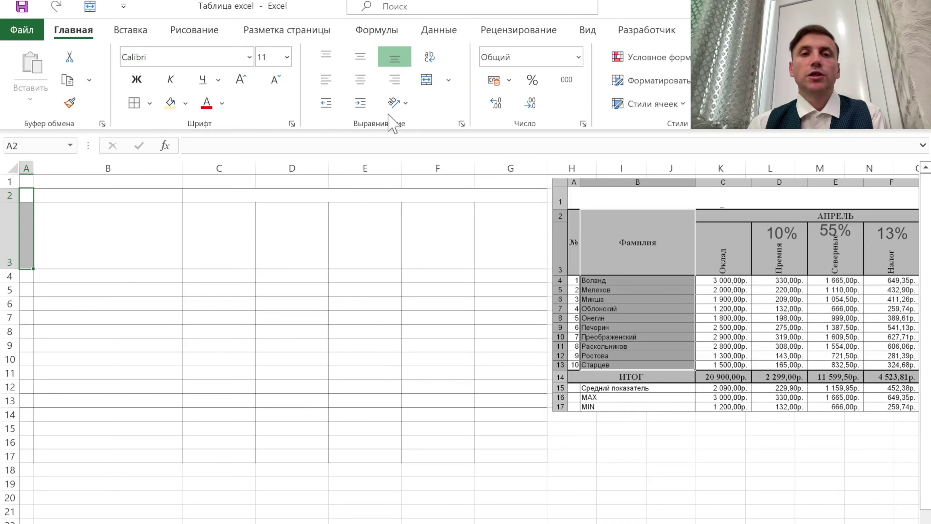
{"action": "left_click", "coordinate": [425, 80]}
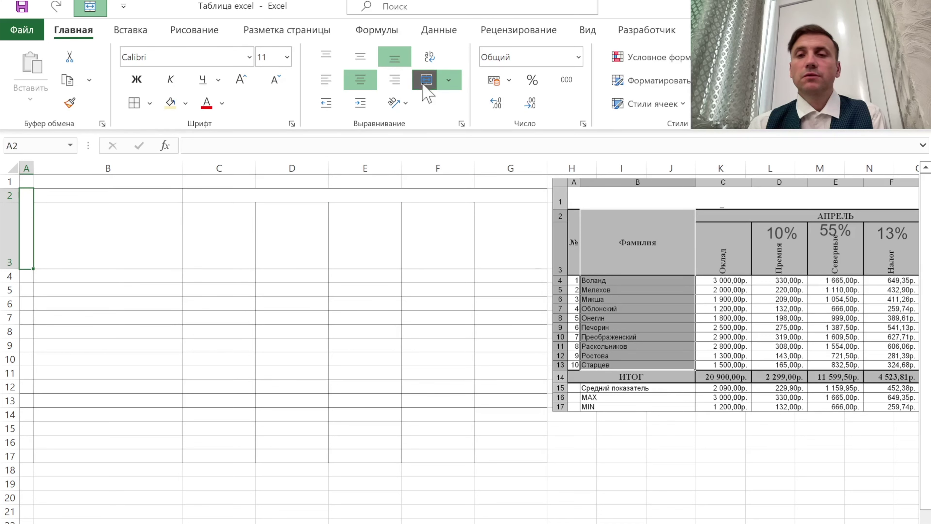
{"action": "left_click", "coordinate": [219, 304]}
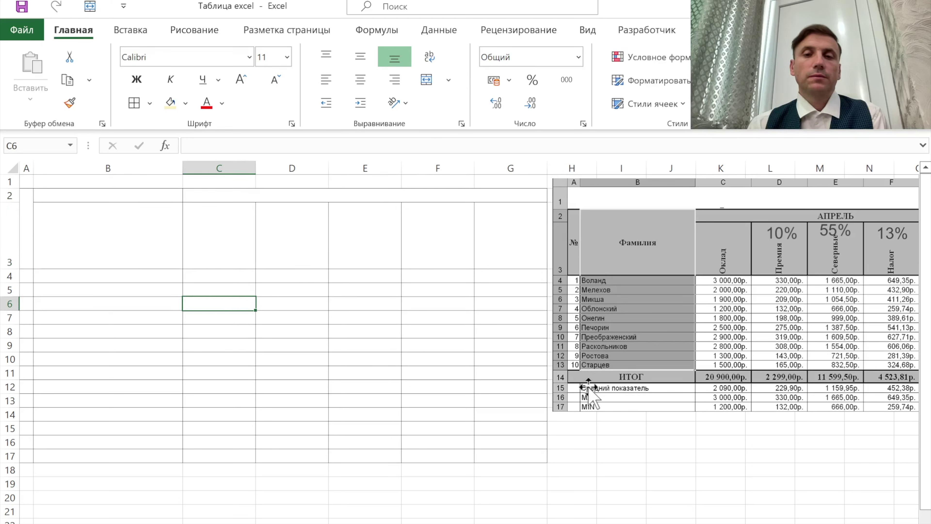
Step: Merge A14:B14 into a single totals label cell
{"action": "left_click", "coordinate": [25, 414]}
{"action": "left_click_drag", "start_coordinate": [24, 414], "coordinate": [59, 416]}
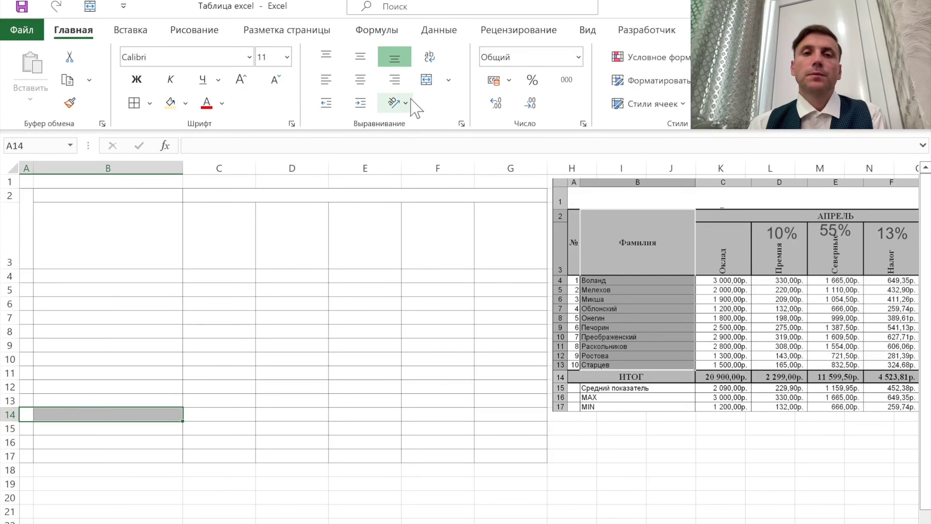
{"action": "left_click", "coordinate": [424, 82]}
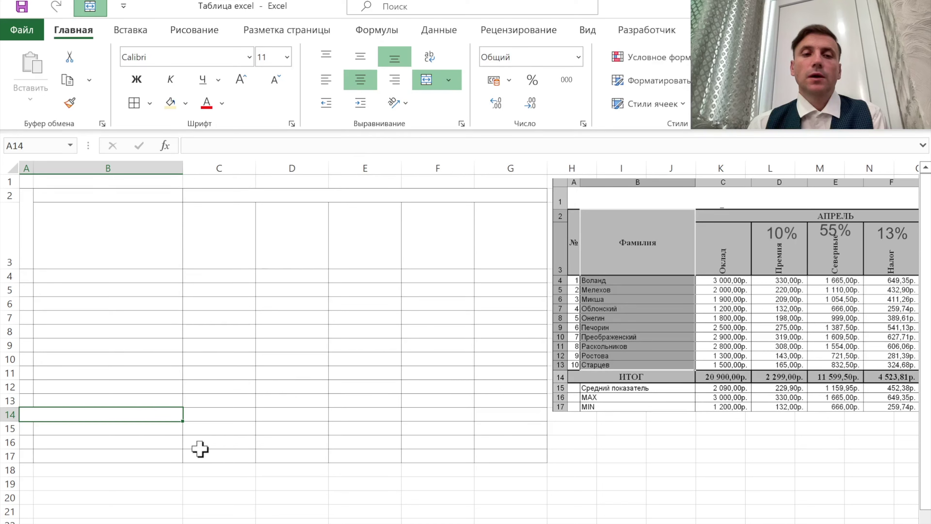
{"action": "left_click", "coordinate": [178, 455]}
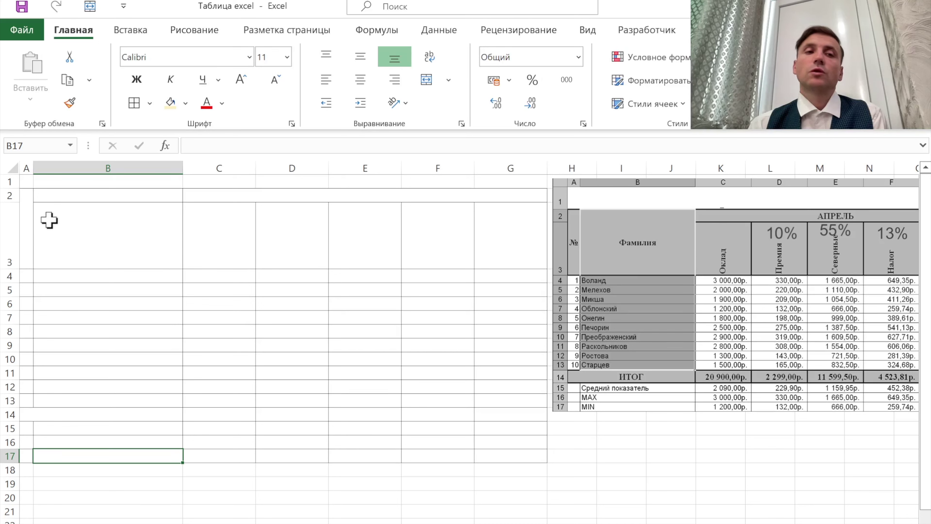
{"action": "left_click", "coordinate": [149, 104]}
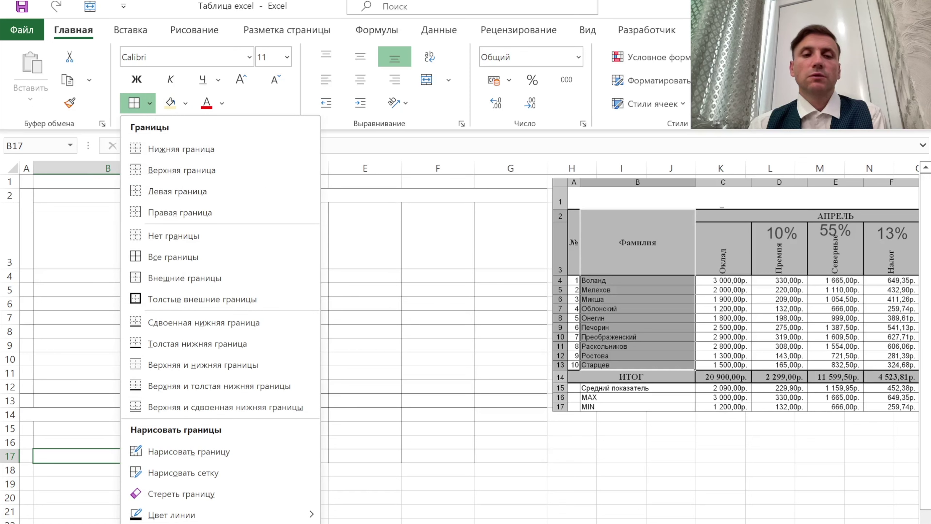
{"action": "mouse_move", "coordinate": [220, 523]}
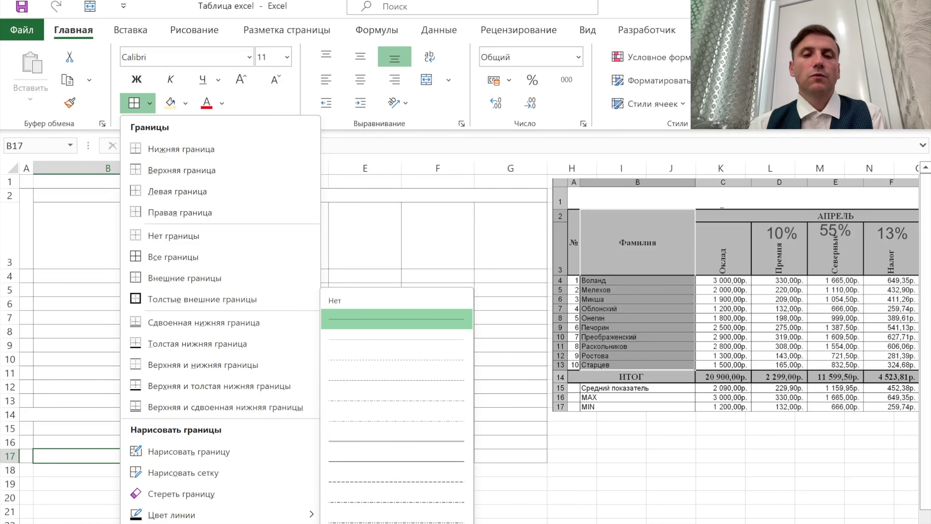
Step: Give header block A2:G3 and totals row A14:G14 thick outer borders
{"action": "left_click", "coordinate": [370, 503]}
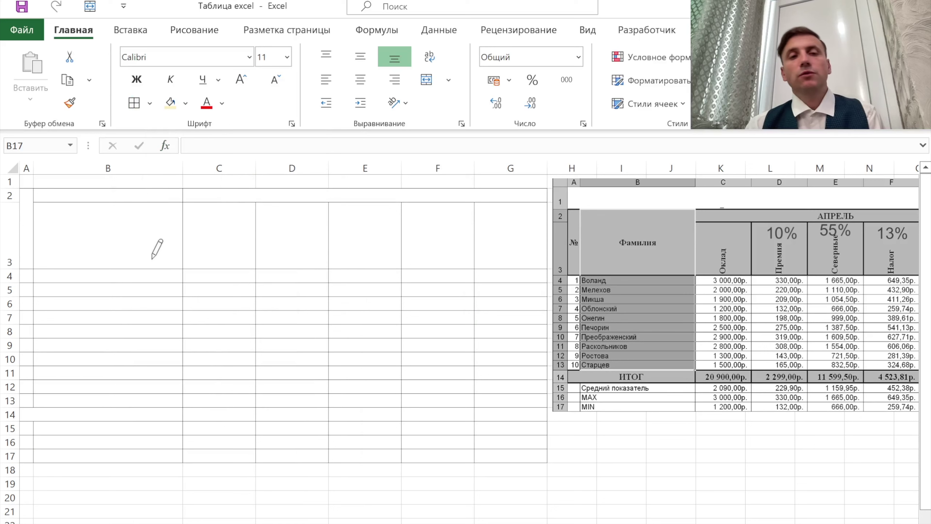
{"action": "key", "text": "Escape"}
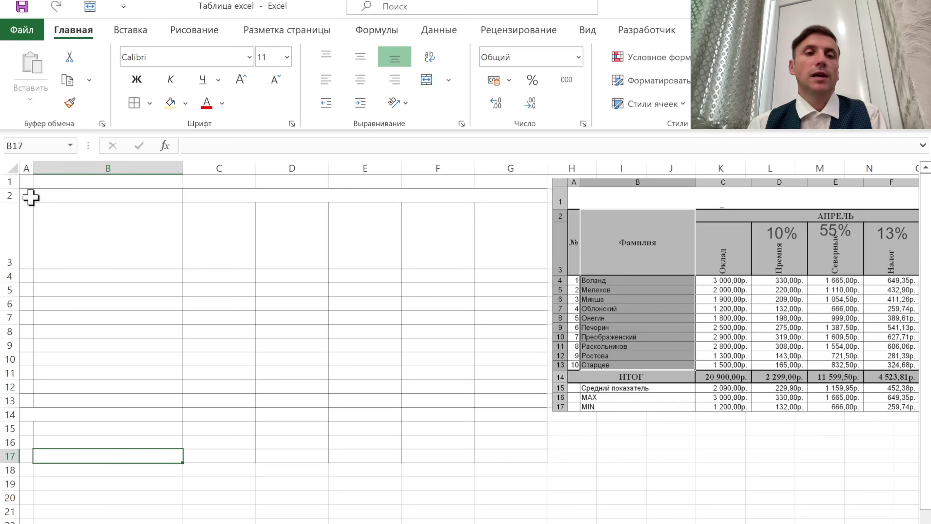
{"action": "left_click_drag", "start_coordinate": [27, 195], "coordinate": [324, 220]}
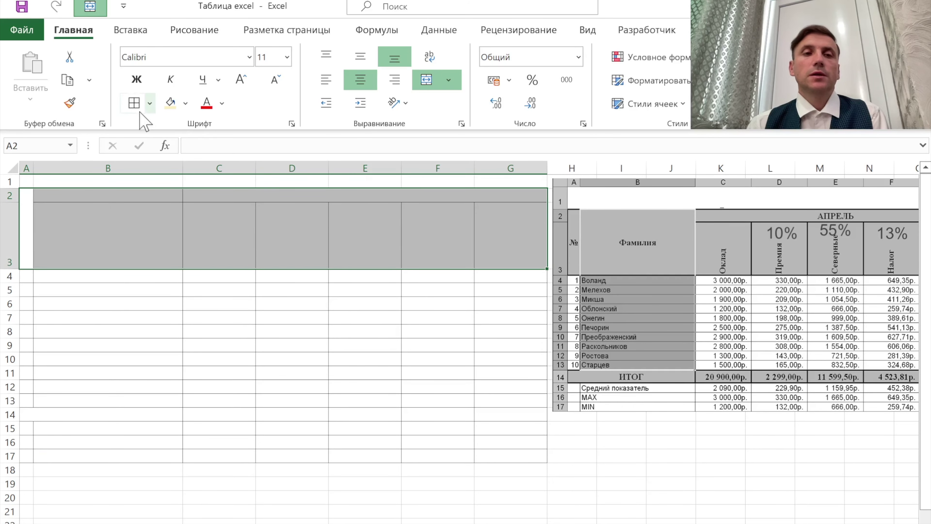
{"action": "left_click", "coordinate": [134, 104]}
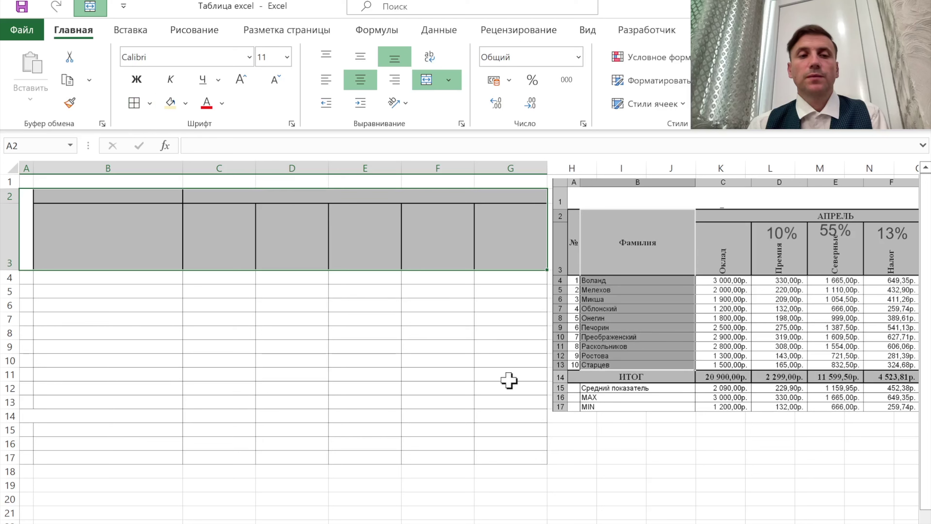
{"action": "mouse_move", "coordinate": [41, 415]}
{"action": "left_mouse_down"}
{"action": "mouse_move", "coordinate": [358, 424]}
{"action": "mouse_move", "coordinate": [483, 411]}
{"action": "left_mouse_up"}
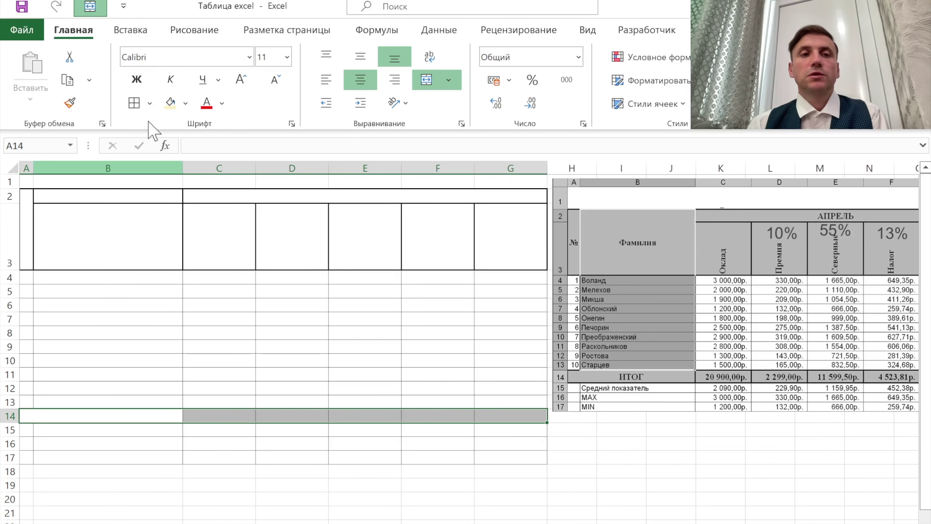
{"action": "left_click", "coordinate": [134, 103]}
Step: Reset the border line style to thin solid
{"action": "left_click", "coordinate": [150, 103]}
{"action": "mouse_move", "coordinate": [189, 522]}
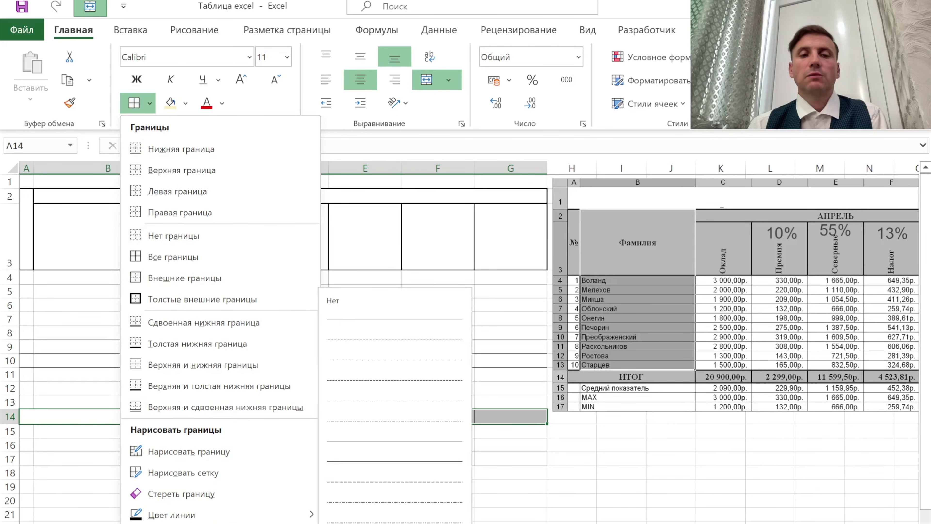
{"action": "left_click", "coordinate": [368, 322]}
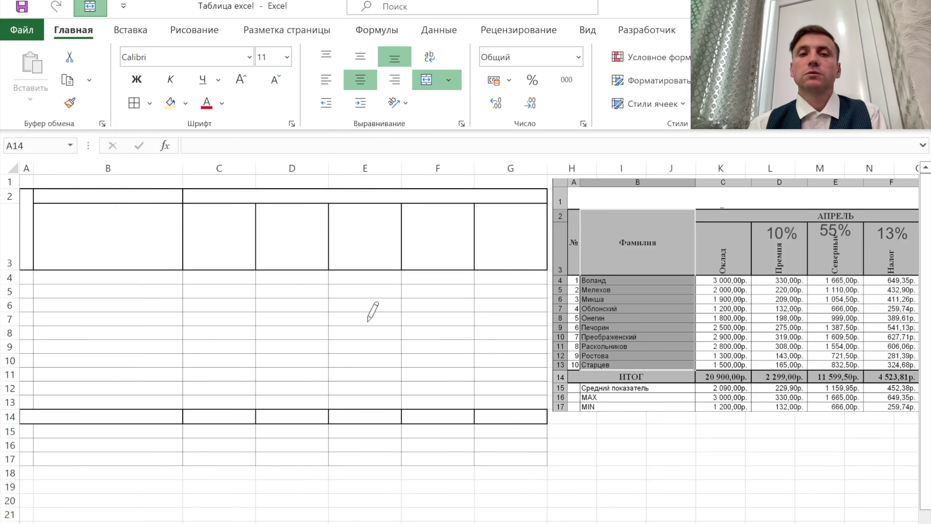
{"action": "key", "text": "Escape"}
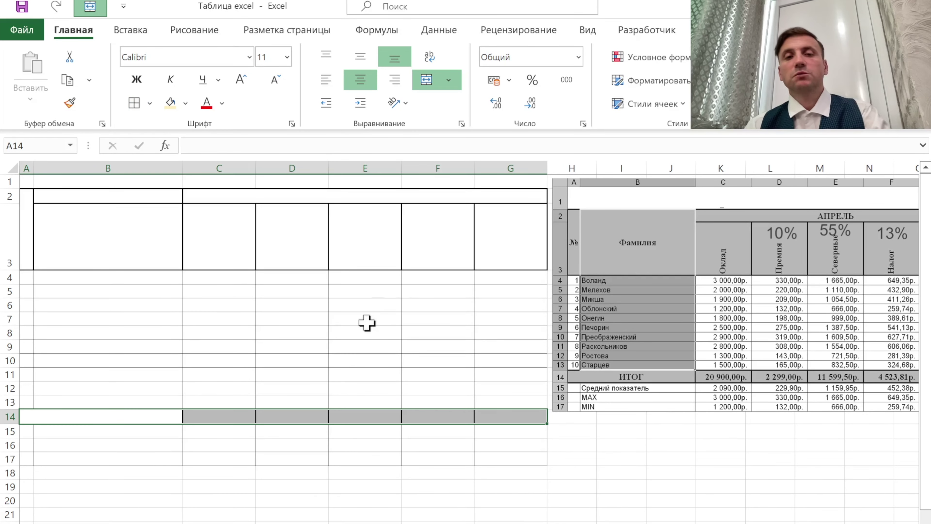
{"action": "left_click", "coordinate": [367, 322]}
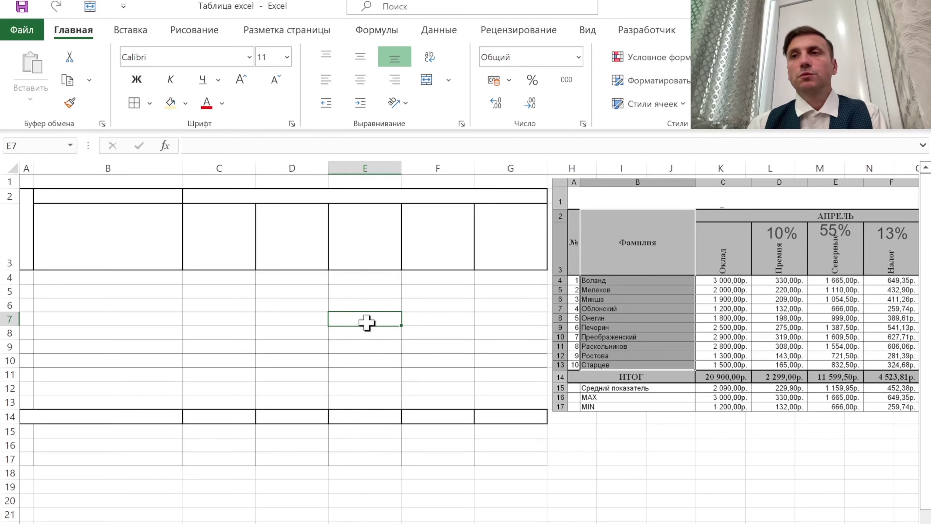
{"action": "left_click", "coordinate": [219, 318]}
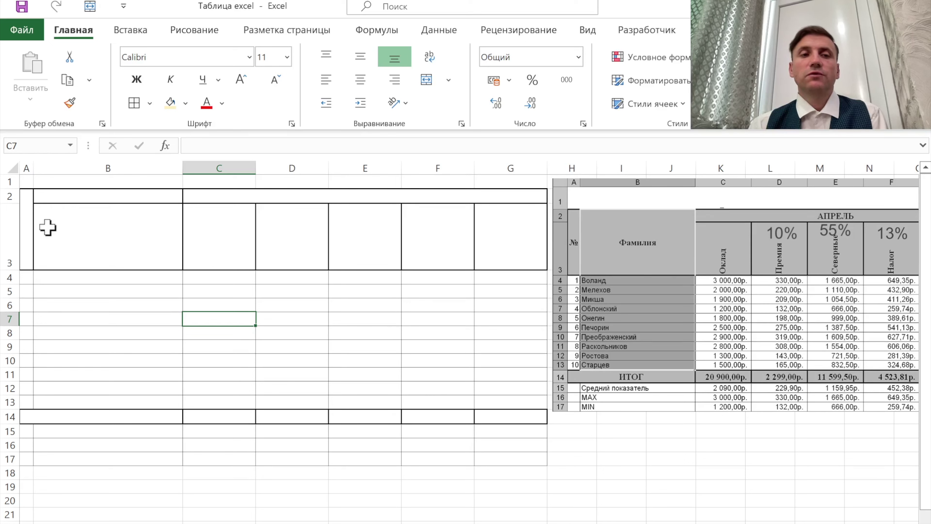
{"action": "left_click_drag", "start_coordinate": [27, 225], "coordinate": [439, 267]}
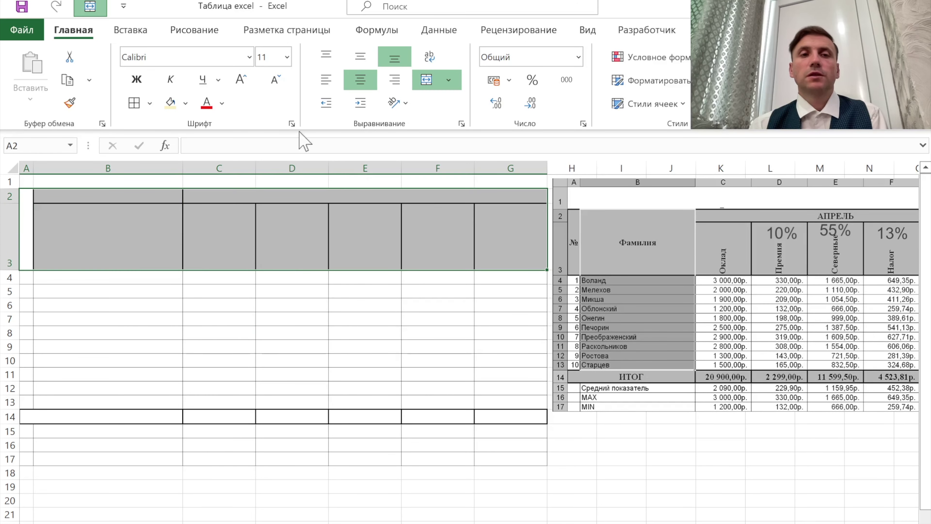
Step: Bold the header rows A2:G3 and the totals row A14:G14
{"action": "left_click", "coordinate": [137, 79]}
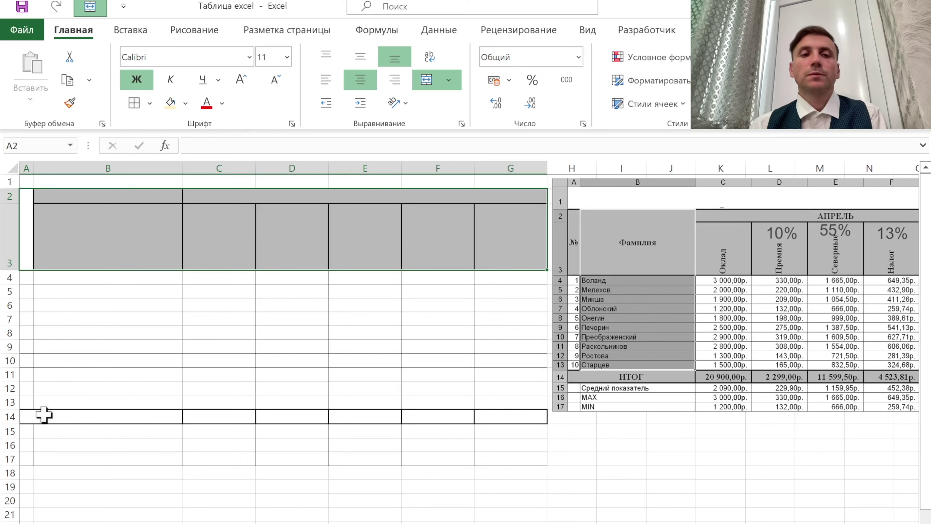
{"action": "left_click_drag", "start_coordinate": [44, 416], "coordinate": [524, 421]}
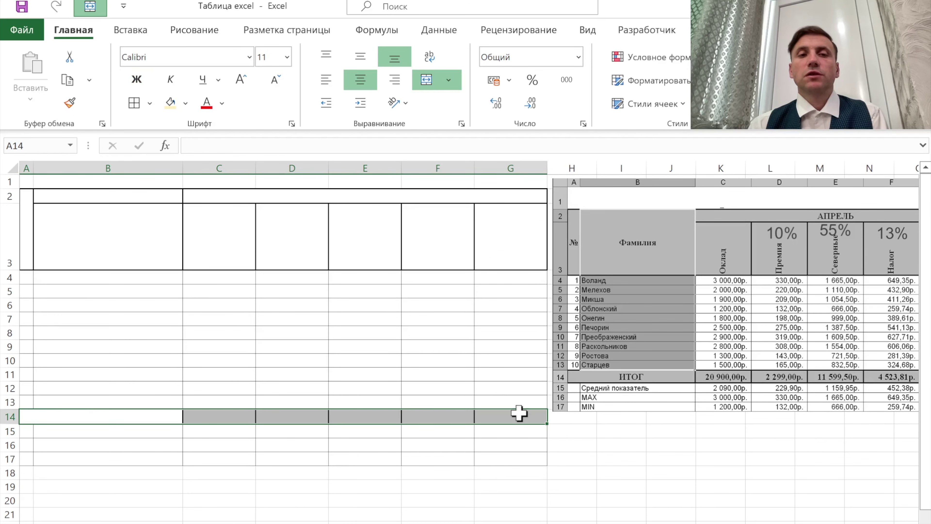
{"action": "left_click", "coordinate": [137, 81]}
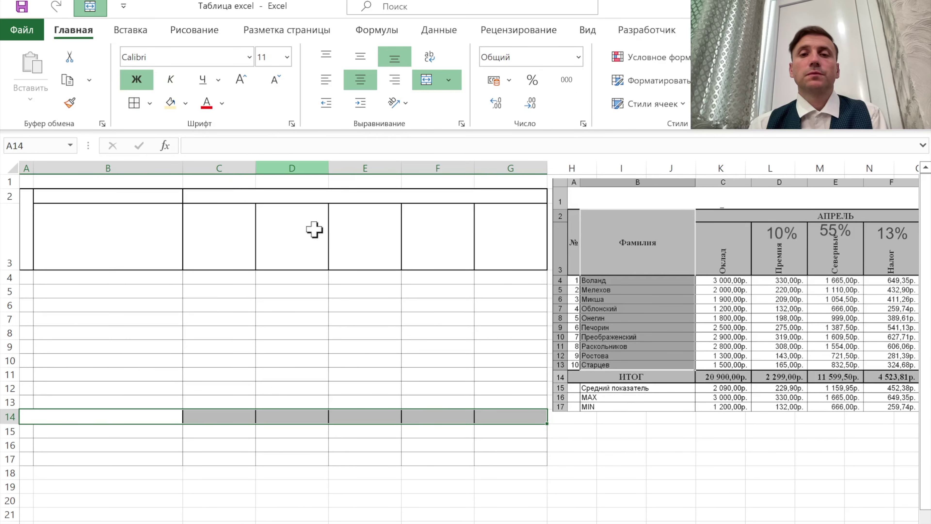
{"action": "left_click", "coordinate": [144, 303]}
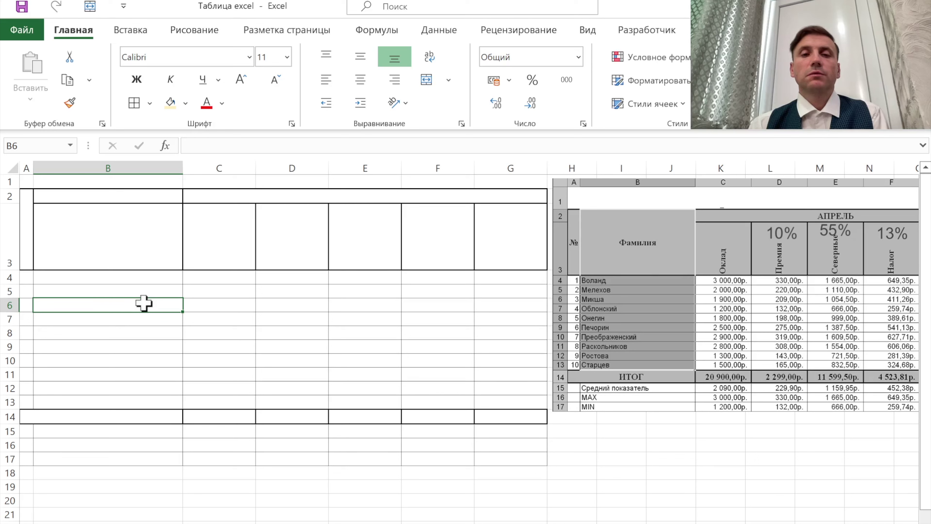
Step: Number A4:A13 from 1 to 10 with the fill handle and widen column A to fit
{"action": "left_click", "coordinate": [27, 278]}
{"action": "type", "text": "1"}
{"action": "key", "text": "Return"}
{"action": "type", "text": "2"}
{"action": "key", "text": "Return"}
{"action": "left_click", "coordinate": [61, 296]}
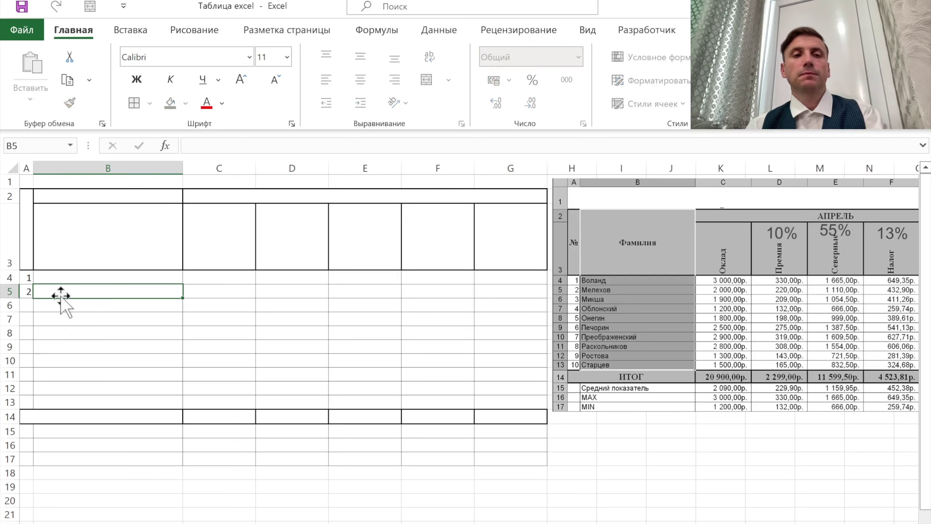
{"action": "left_click", "coordinate": [27, 277]}
{"action": "left_click_drag", "start_coordinate": [25, 286], "coordinate": [29, 294]}
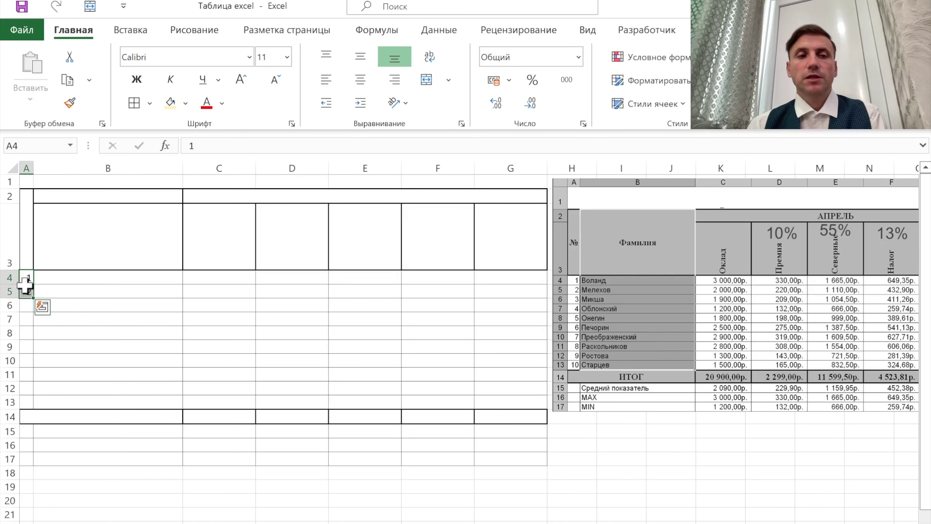
{"action": "key", "text": "ctrl"}
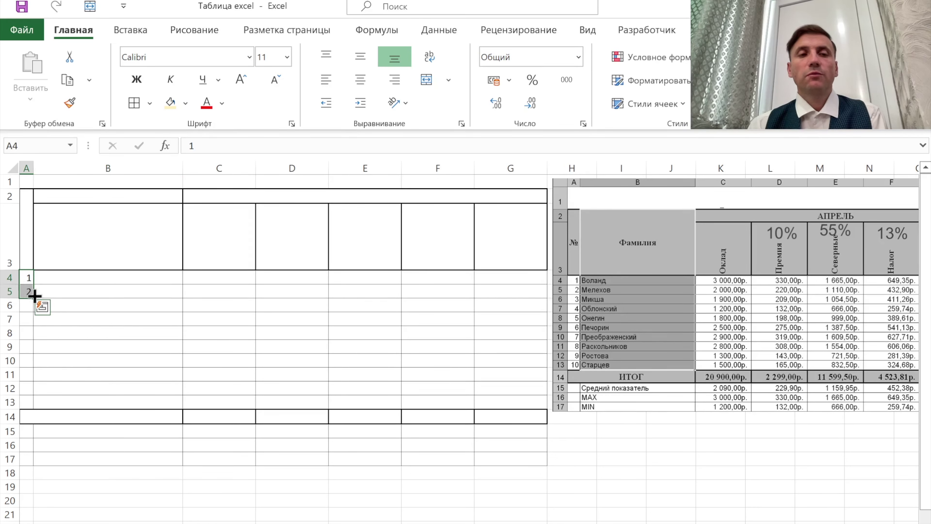
{"action": "left_click_drag", "start_coordinate": [34, 296], "coordinate": [26, 406]}
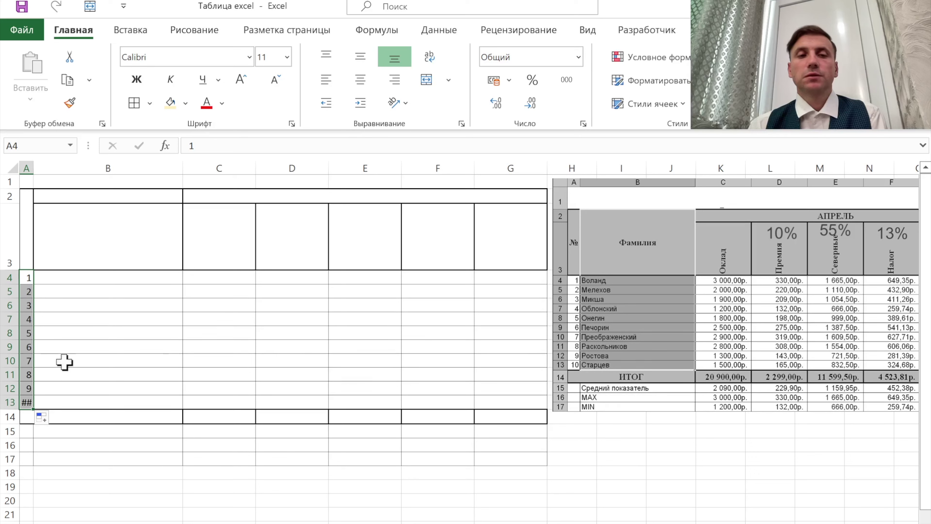
{"action": "left_click", "coordinate": [24, 403]}
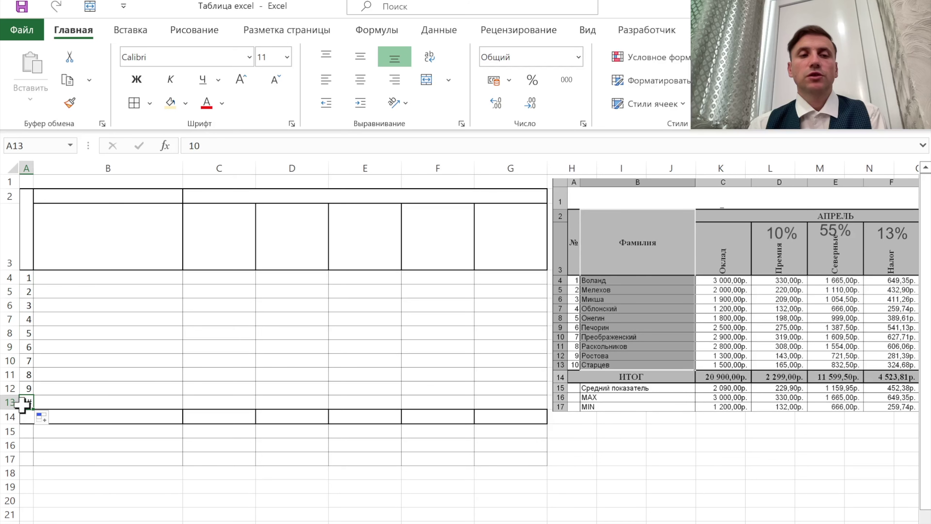
{"action": "left_click_drag", "start_coordinate": [34, 168], "coordinate": [38, 168]}
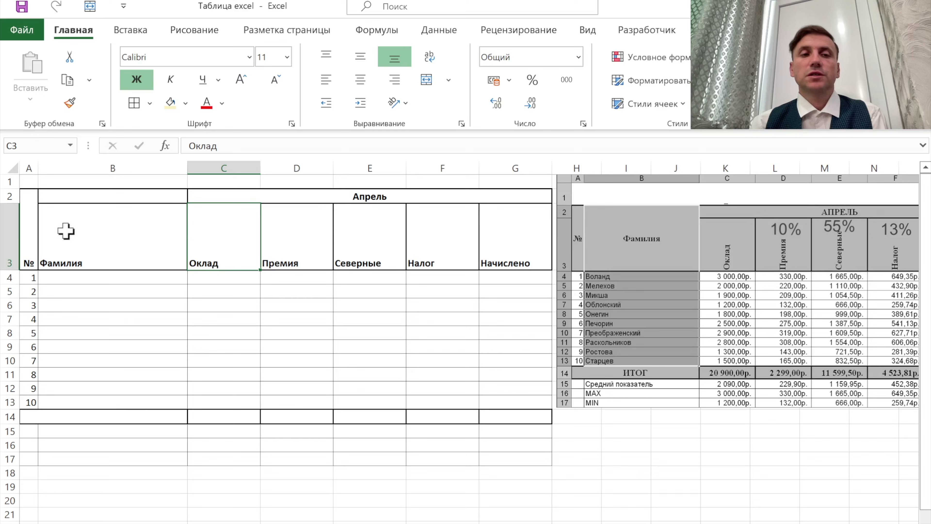
Step: Centre the A2:G3 heading text both horizontally and vertically
{"action": "left_click_drag", "start_coordinate": [32, 224], "coordinate": [303, 220]}
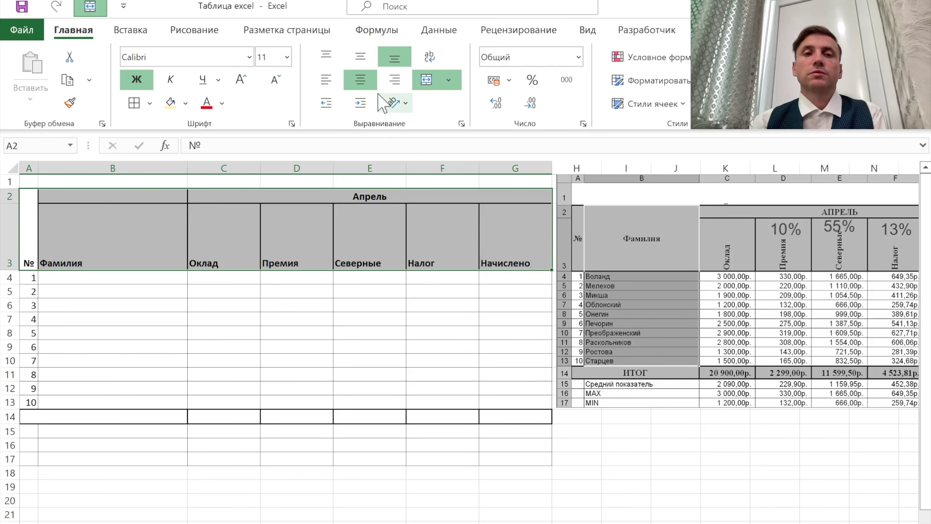
{"action": "left_click", "coordinate": [364, 79]}
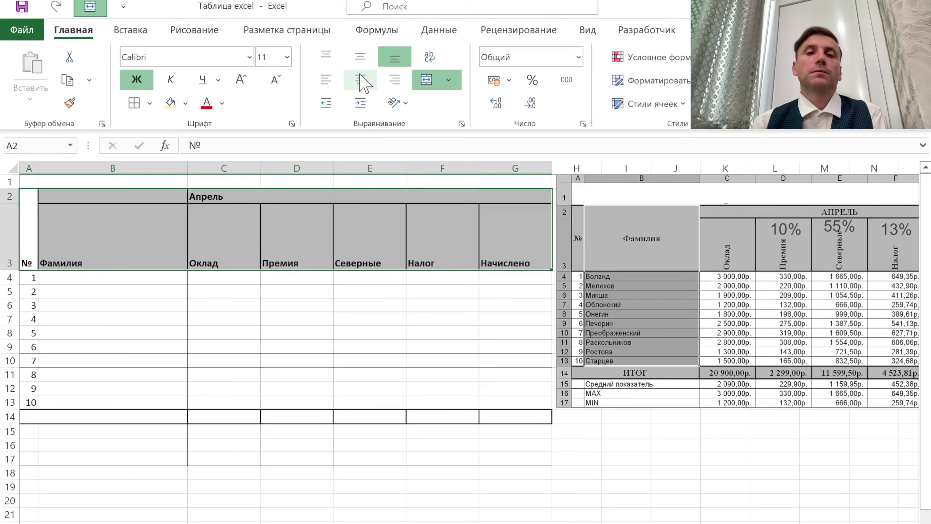
{"action": "right_click", "coordinate": [364, 81]}
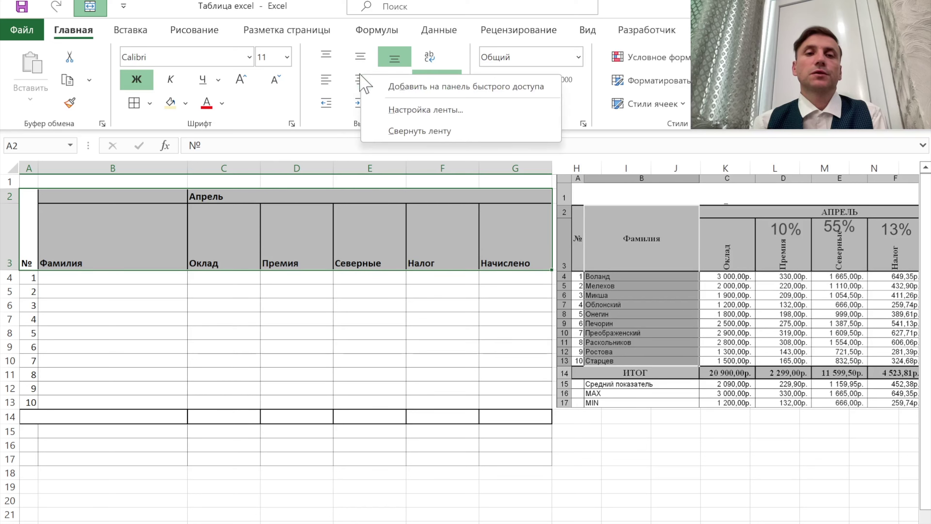
{"action": "left_click", "coordinate": [360, 79]}
{"action": "left_click", "coordinate": [360, 79]}
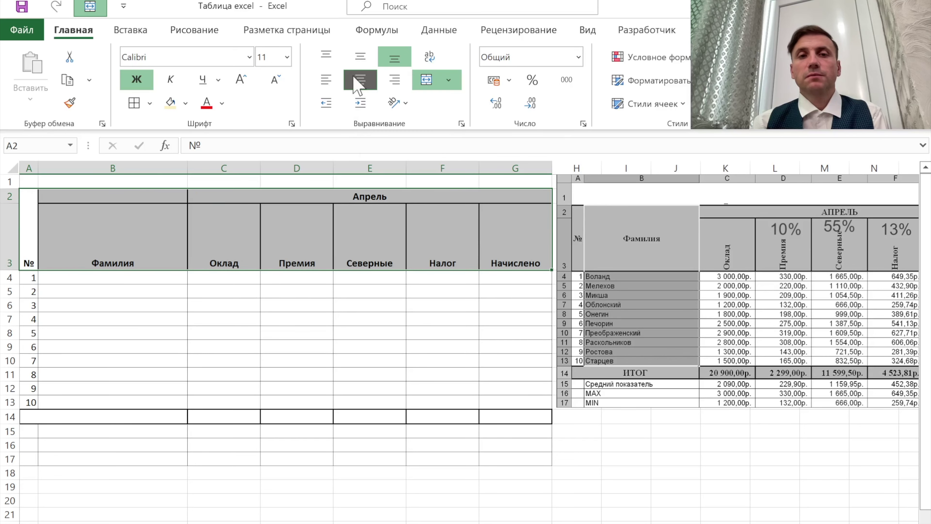
{"action": "left_click", "coordinate": [353, 61]}
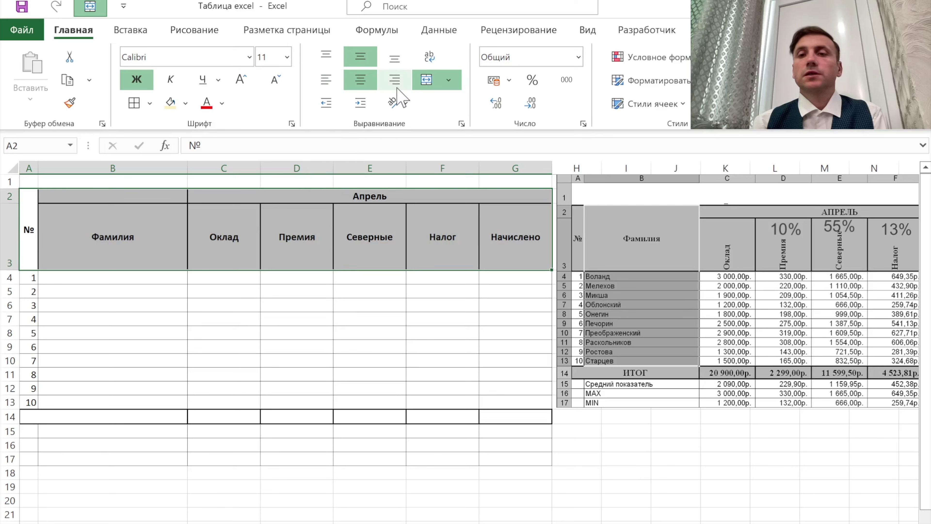
{"action": "left_click", "coordinate": [125, 281]}
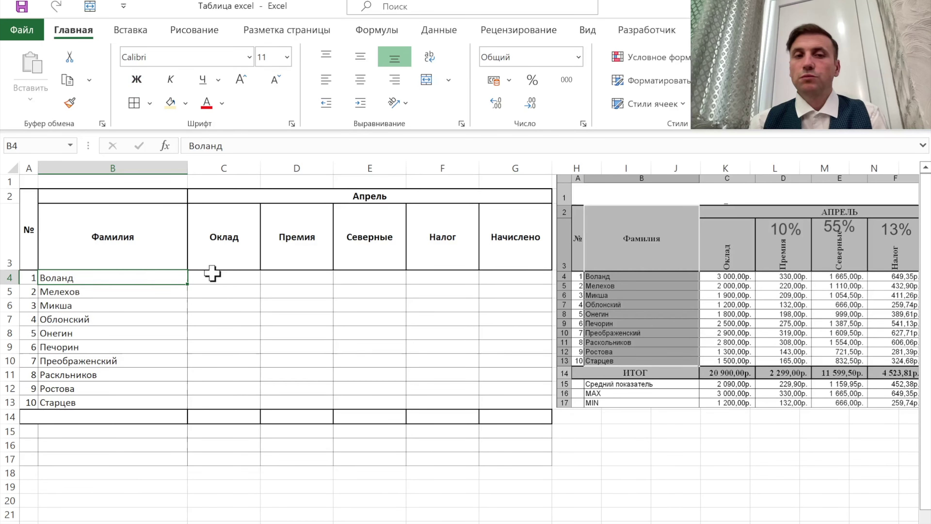
Step: Rotate headings Оклад through Начислено to read upward, aligned to the cell bottom
{"action": "left_click", "coordinate": [213, 275]}
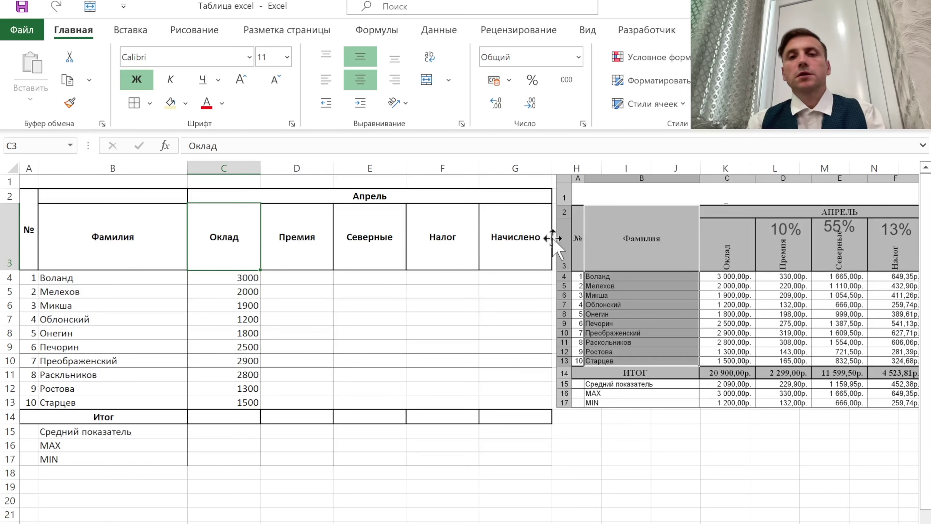
{"action": "left_click", "coordinate": [527, 239], "text": "shift"}
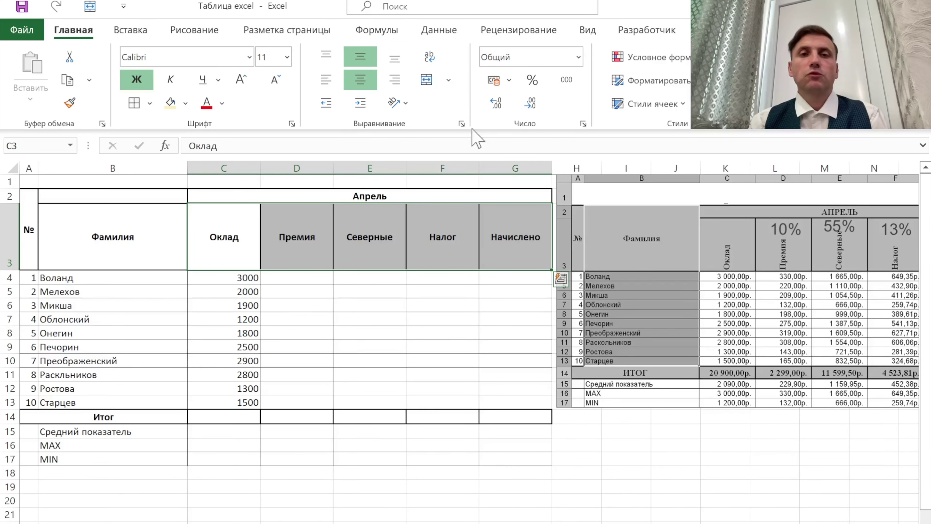
{"action": "left_click", "coordinate": [406, 103]}
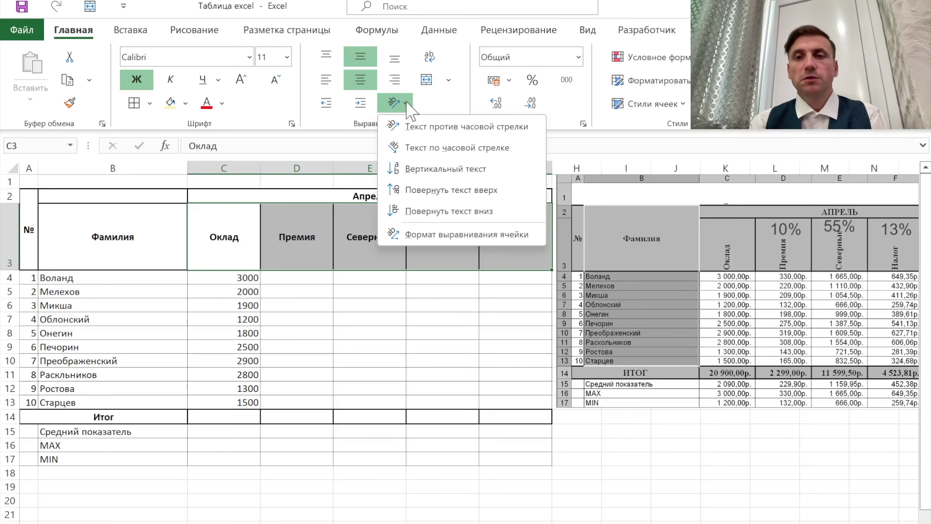
{"action": "left_click", "coordinate": [432, 189]}
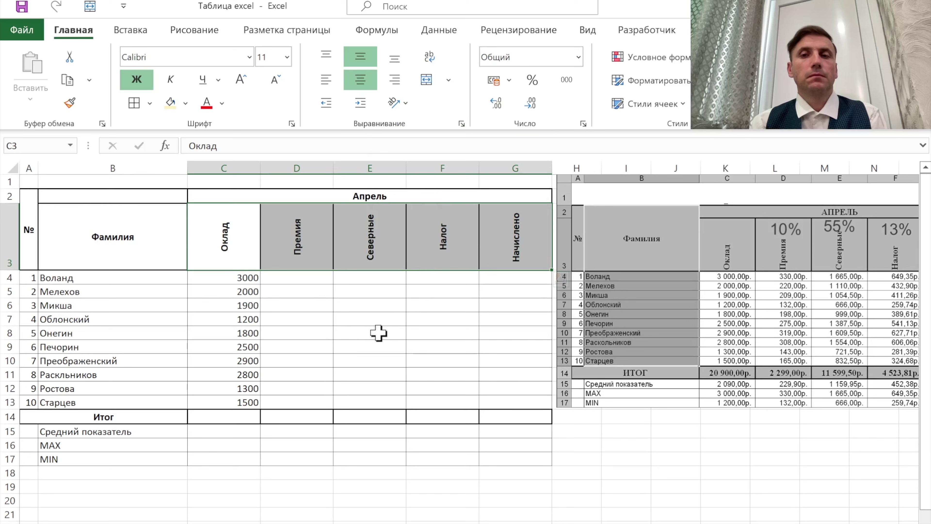
{"action": "left_click", "coordinate": [394, 58]}
{"action": "left_click", "coordinate": [628, 296]}
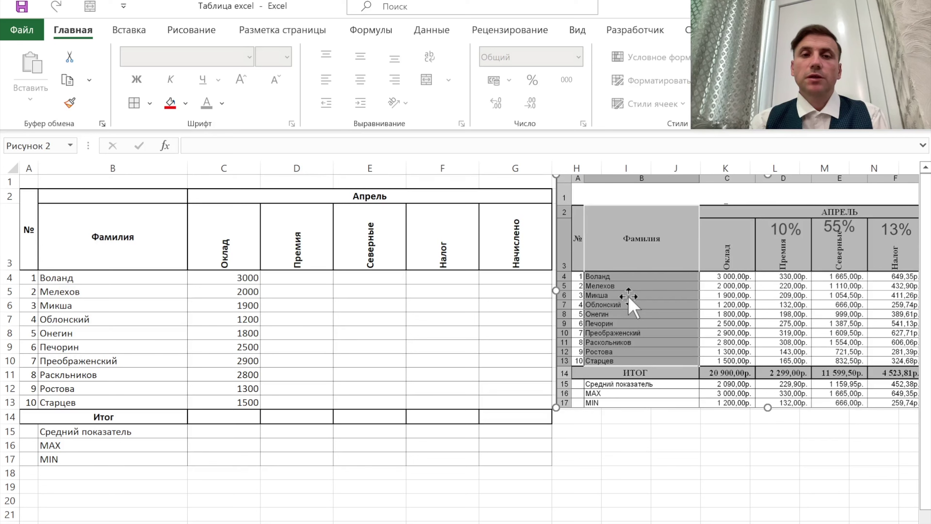
Step: Fill the header block A2:G3 and the Итог row A14:G14 with light green
{"action": "left_click_drag", "start_coordinate": [536, 230], "coordinate": [47, 230]}
{"action": "left_click_drag", "start_coordinate": [73, 416], "coordinate": [530, 418]}
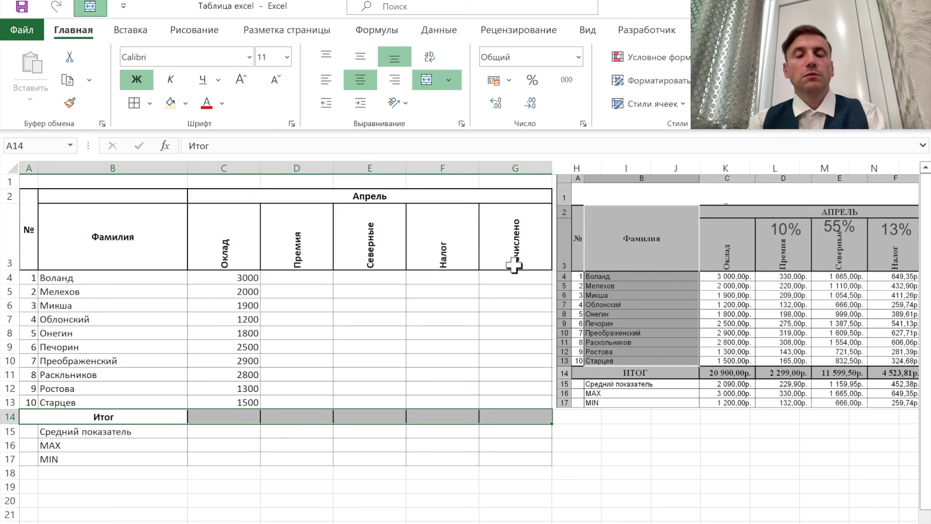
{"action": "left_click_drag", "start_coordinate": [515, 264], "coordinate": [110, 192]}
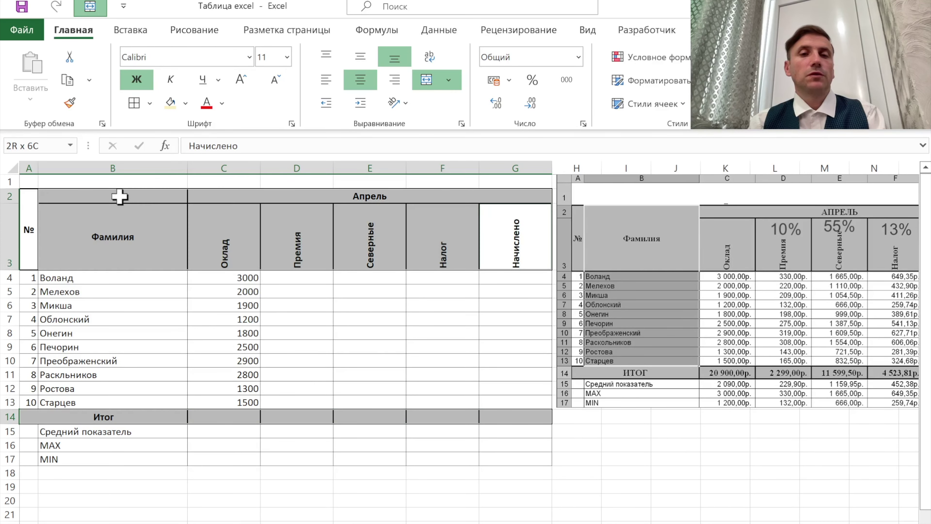
{"action": "left_click", "coordinate": [22, 205], "text": "ctrl"}
{"action": "left_click", "coordinate": [185, 103]}
{"action": "left_click", "coordinate": [274, 163]}
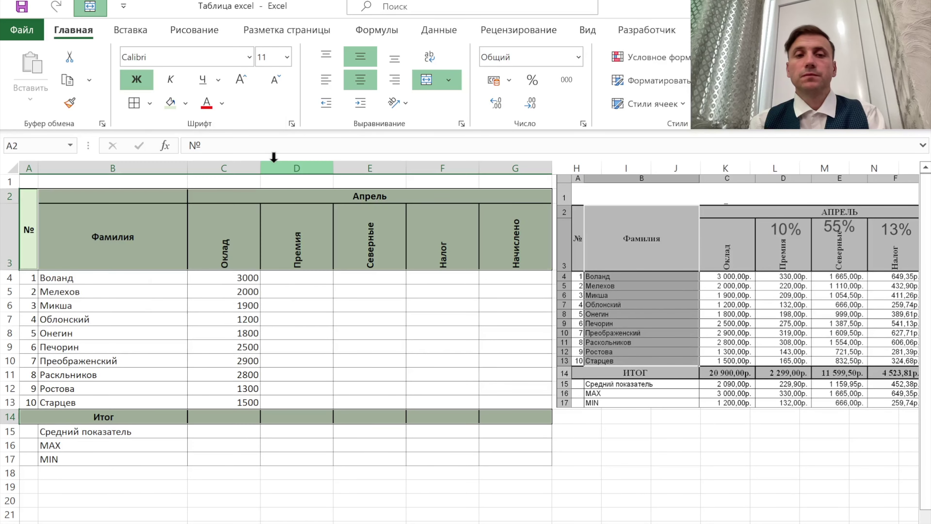
{"action": "left_click", "coordinate": [299, 329]}
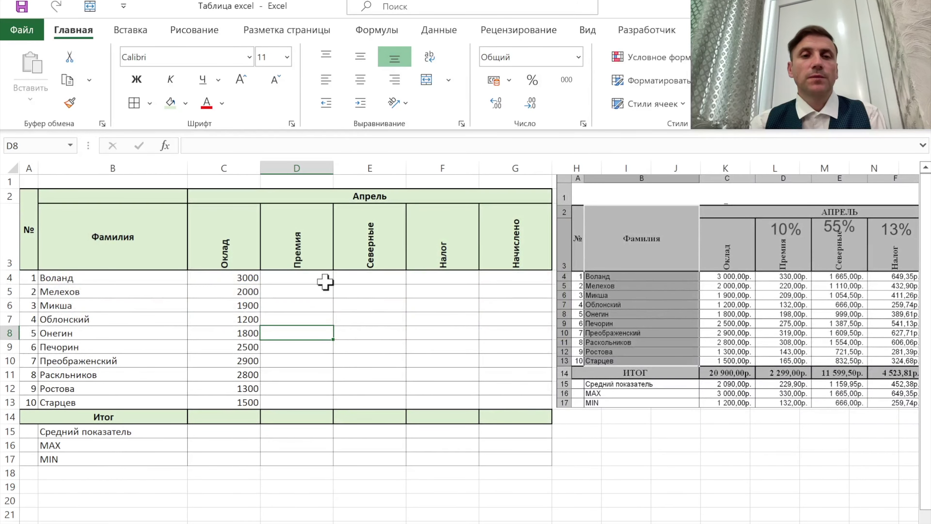
{"action": "left_click", "coordinate": [325, 281]}
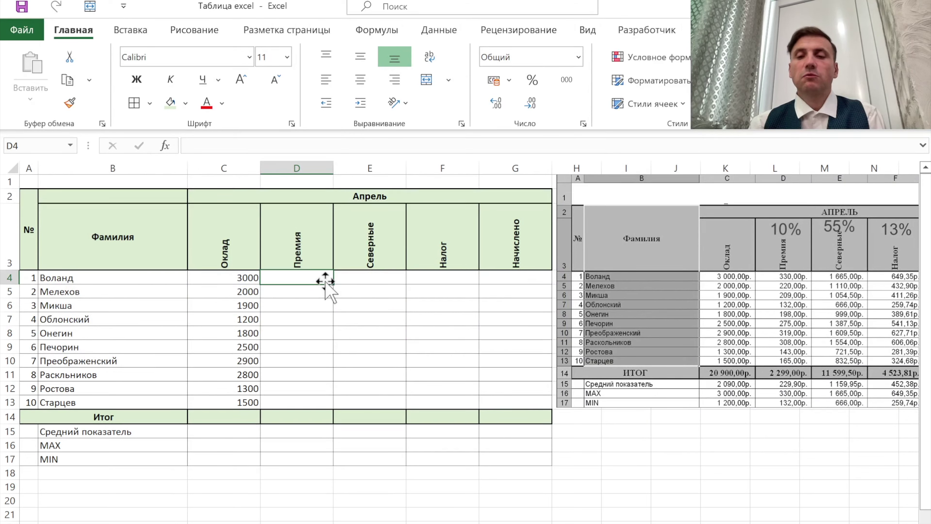
Step: Enter the 10% bonus formula in D4 and copy it down column D to row 13
{"action": "type", "text": "="}
{"action": "key", "text": "Left"}
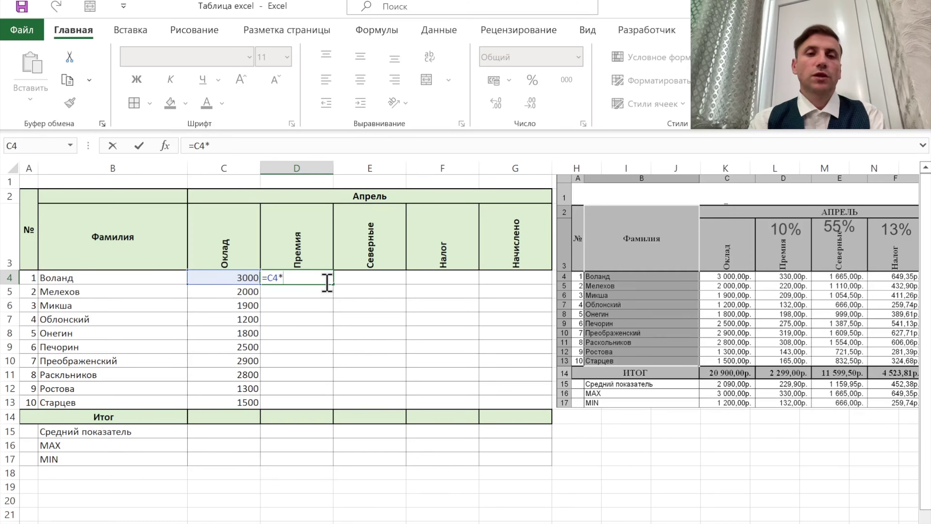
{"action": "key", "text": "BackSpace"}
{"action": "type", "text": "%"}
{"action": "key", "text": "ctrl+Return"}
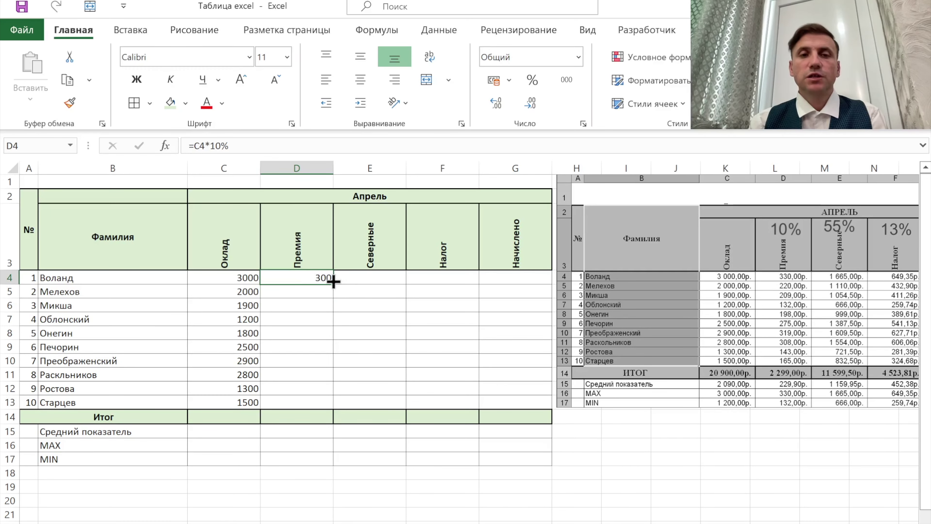
{"action": "left_click_drag", "start_coordinate": [334, 281], "coordinate": [332, 402]}
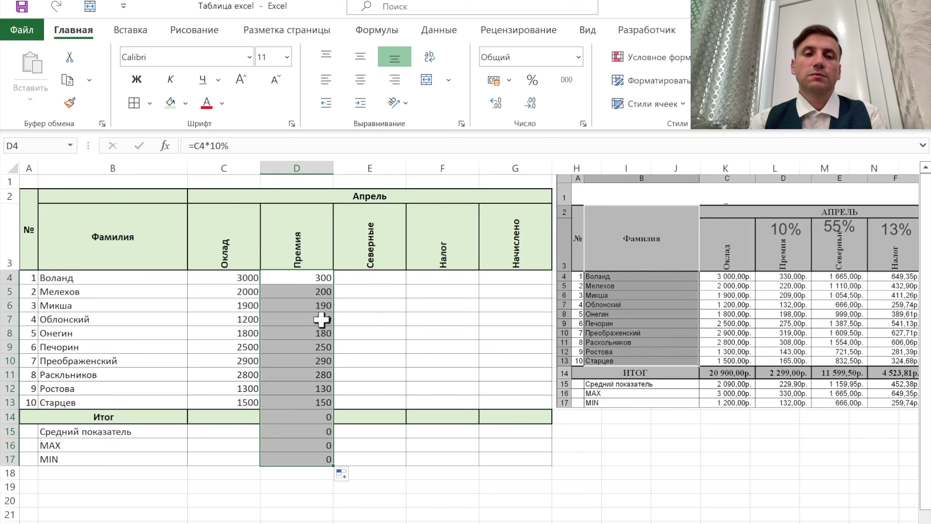
Step: Enter the northern allowance formula in E4 and fill it down to row 13
{"action": "left_click", "coordinate": [385, 277]}
{"action": "type", "text": "="}
{"action": "key", "text": "Left"}
{"action": "key", "text": "Left"}
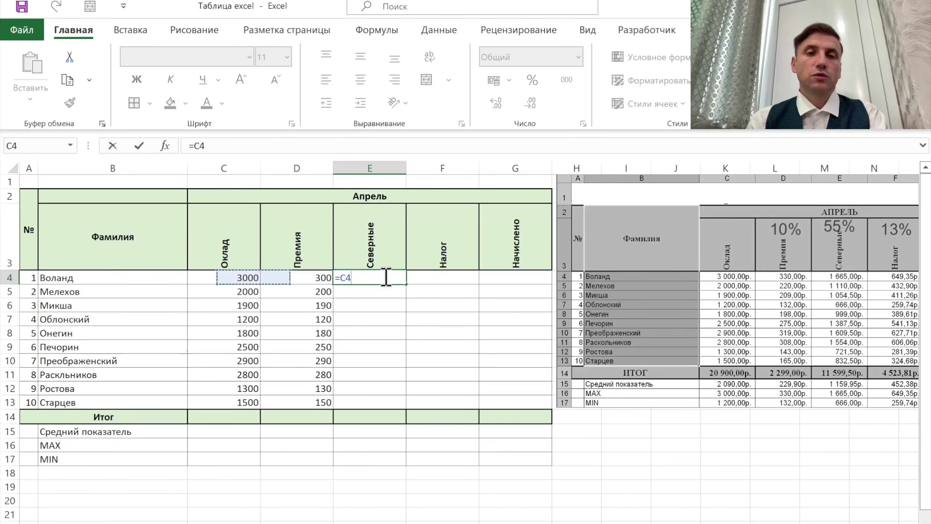
{"action": "type", "text": "*"}
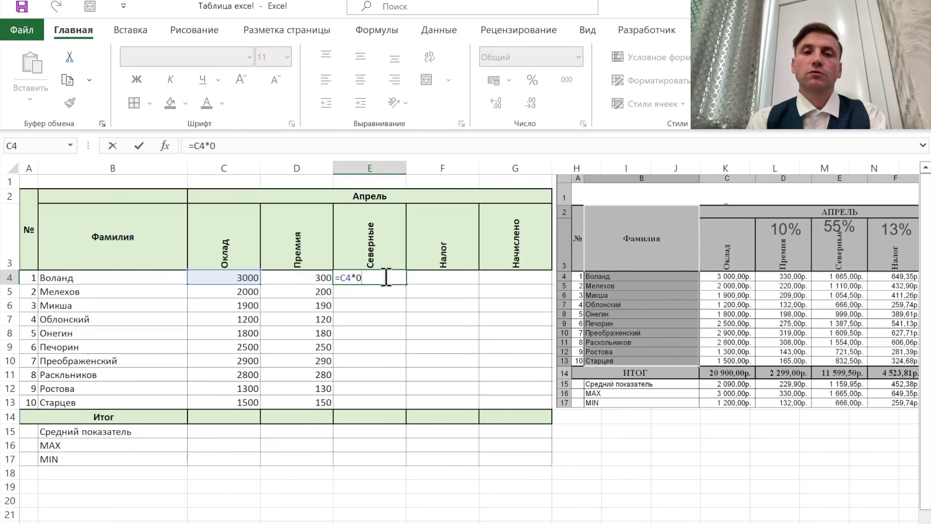
{"action": "type", "text": "5"}
{"action": "key", "text": "ctrl+Return"}
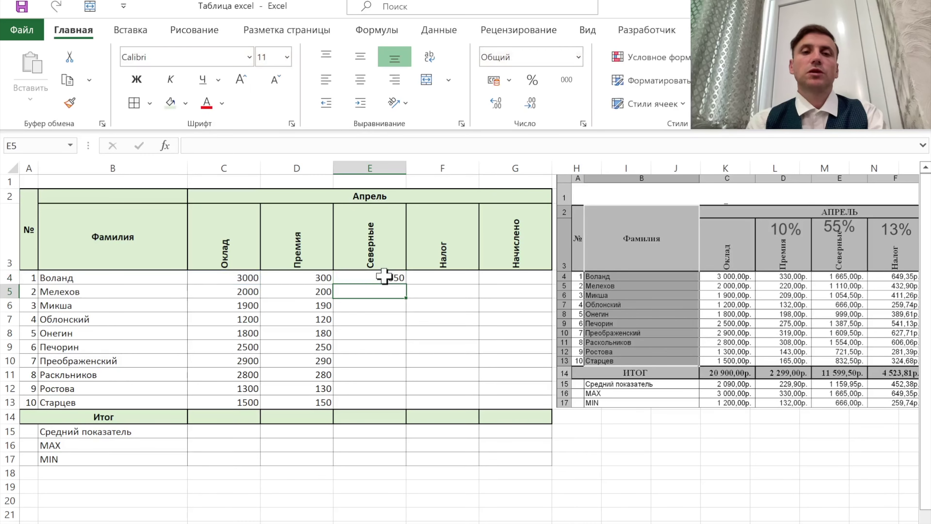
{"action": "double_click", "coordinate": [406, 284]}
Step: Enter the tax formula =(C4+D4+E4)*13% in F4 and copy it down to row 13
{"action": "left_click", "coordinate": [451, 282]}
{"action": "type", "text": "="}
{"action": "key", "text": "Left"}
{"action": "key", "text": "Left"}
{"action": "key", "text": "Left"}
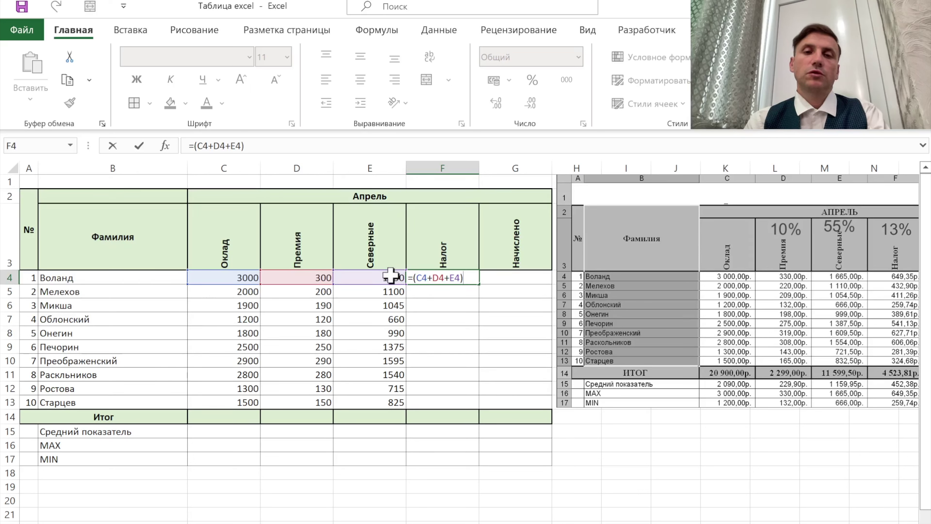
{"action": "type", "text": "13%"}
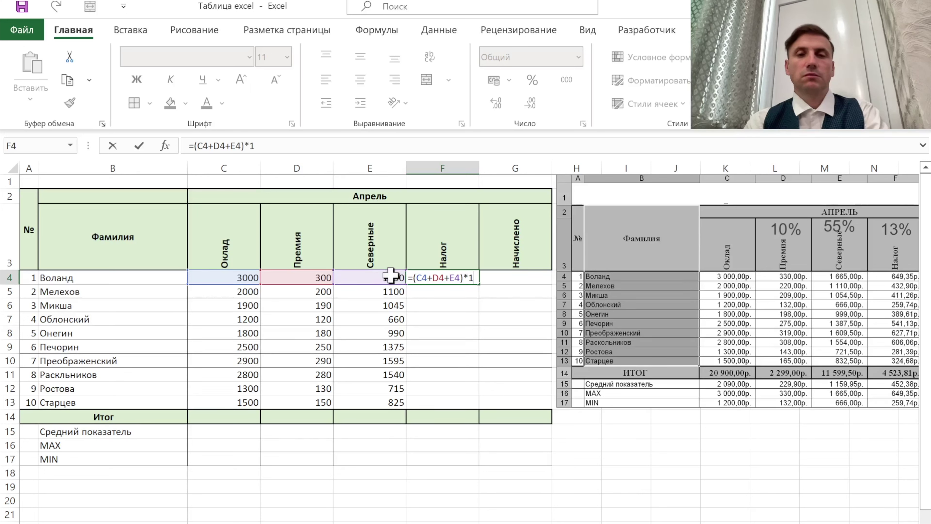
{"action": "key", "text": "ctrl+Return"}
{"action": "left_click_drag", "start_coordinate": [478, 283], "coordinate": [450, 407]}
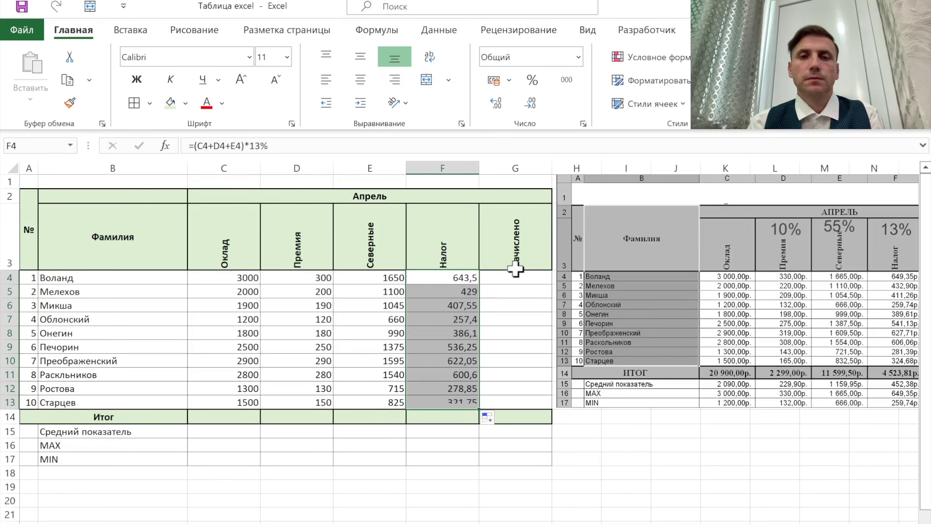
Step: Copy the Начислено formula =C4+D4+E4-F4 down column G to row 13
{"action": "left_click", "coordinate": [511, 279]}
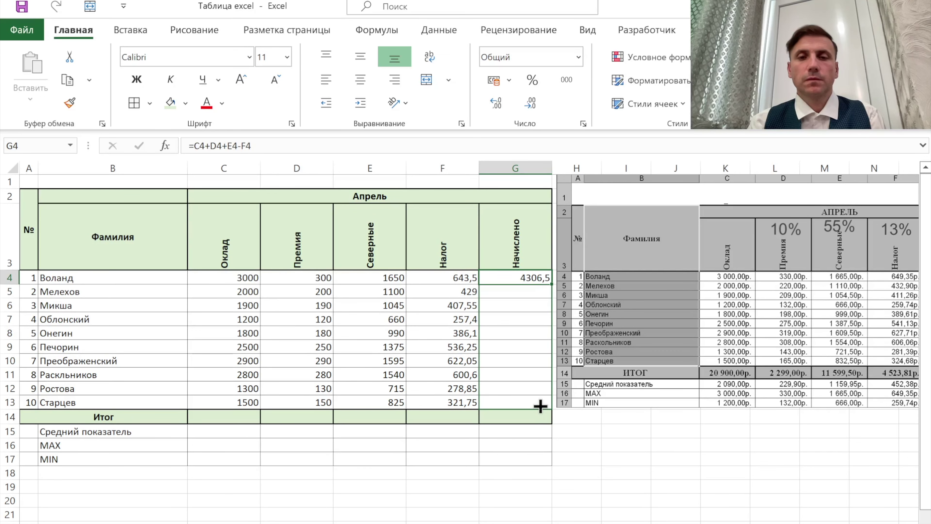
{"action": "left_click_drag", "start_coordinate": [540, 405], "coordinate": [540, 407]}
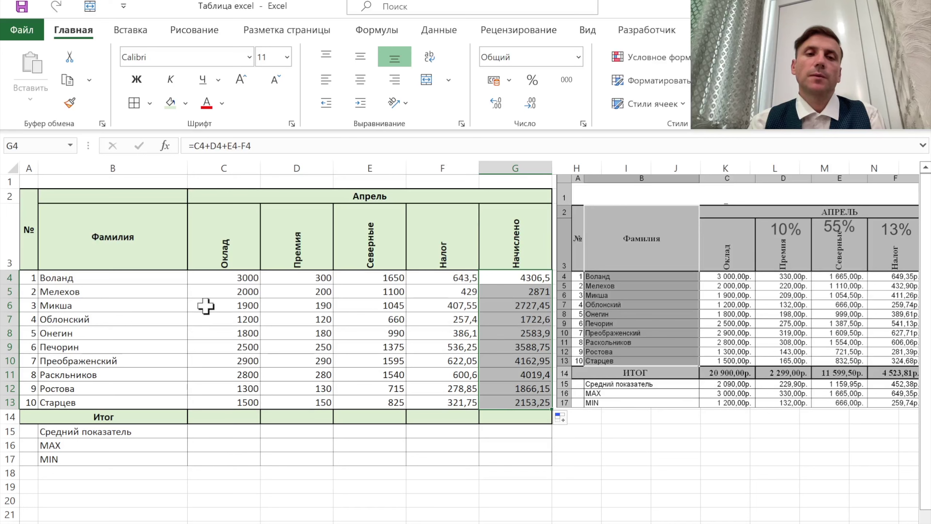
{"action": "left_click_drag", "start_coordinate": [224, 275], "coordinate": [491, 459]}
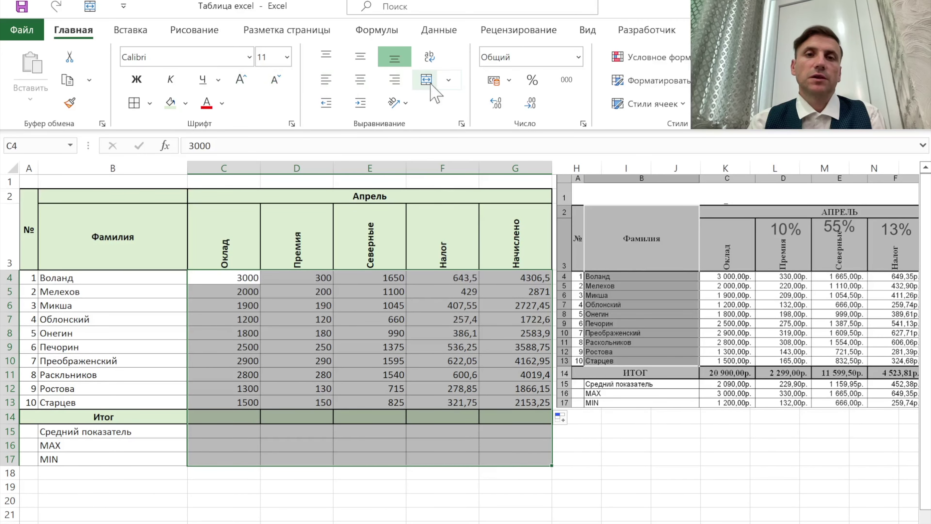
Step: Format C4:G17 as Financial rubles and AutoSum each money column from C14 across to G14
{"action": "left_click", "coordinate": [494, 80]}
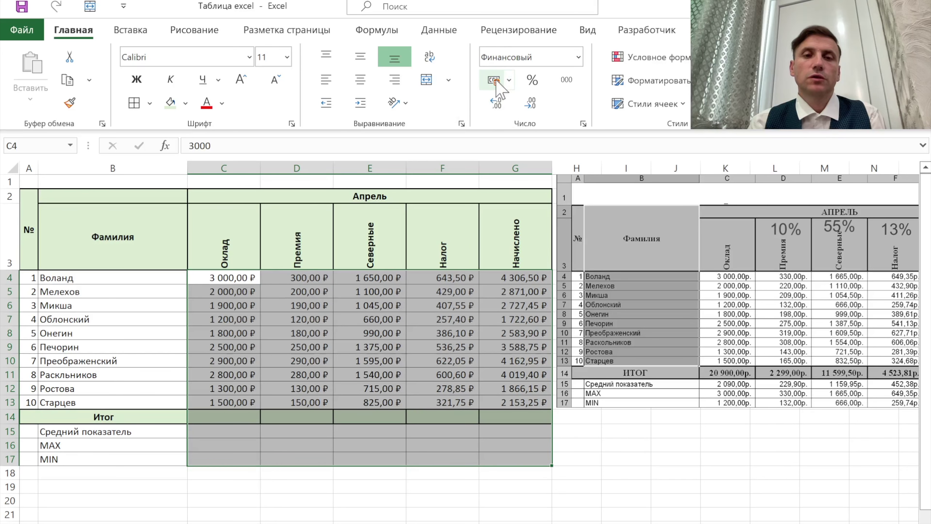
{"action": "left_click", "coordinate": [233, 415]}
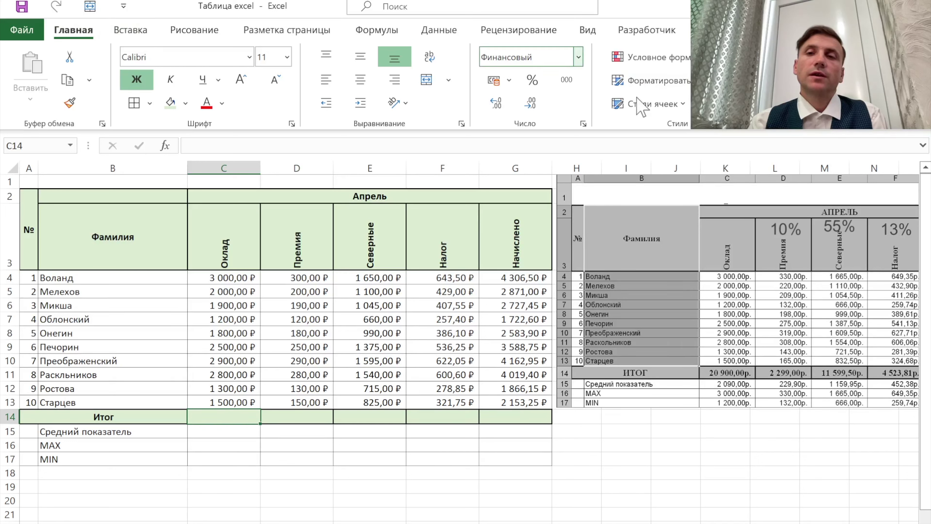
{"action": "left_click", "coordinate": [763, 81]}
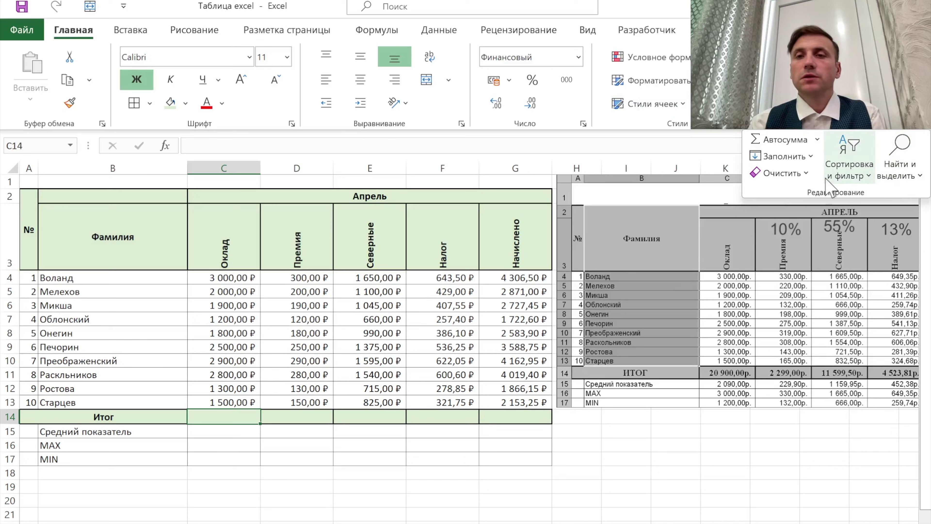
{"action": "left_click", "coordinate": [817, 140]}
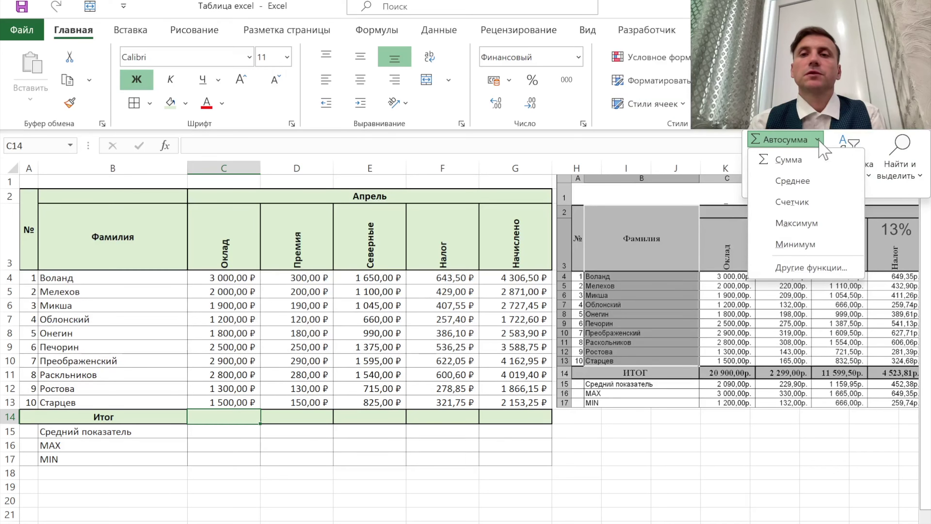
{"action": "left_click", "coordinate": [796, 161]}
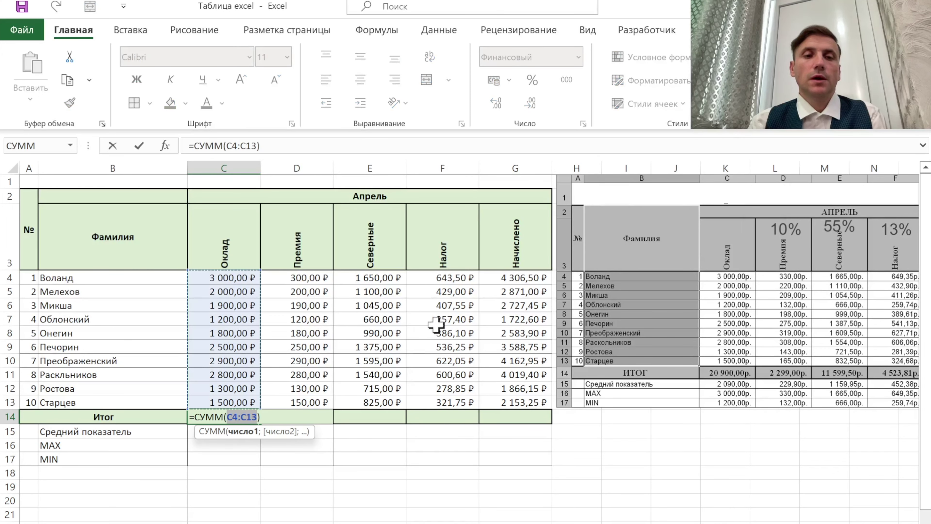
{"action": "left_click", "coordinate": [139, 145]}
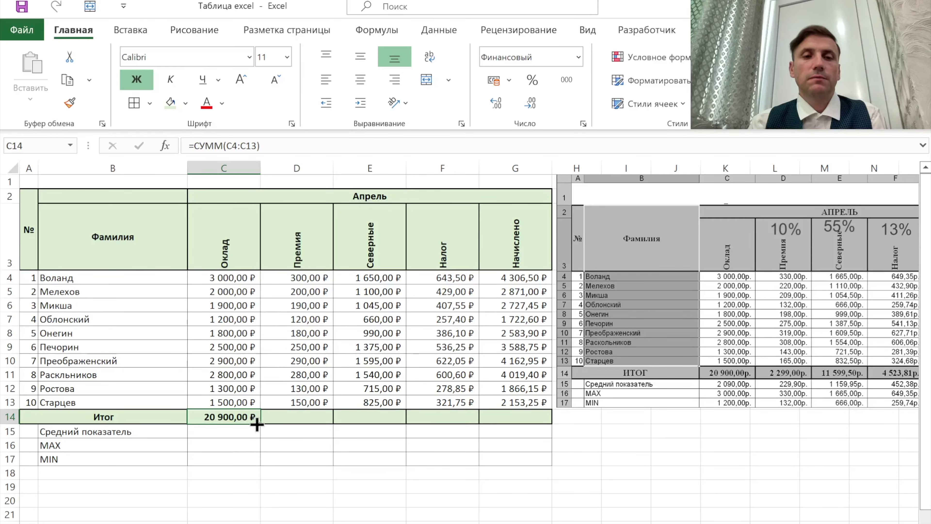
{"action": "left_click_drag", "start_coordinate": [261, 422], "coordinate": [513, 427]}
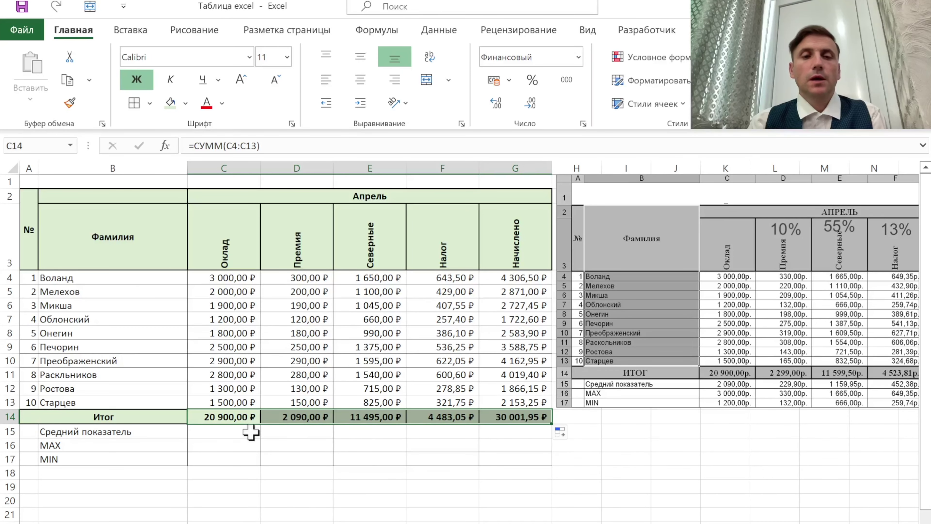
{"action": "left_click", "coordinate": [219, 430]}
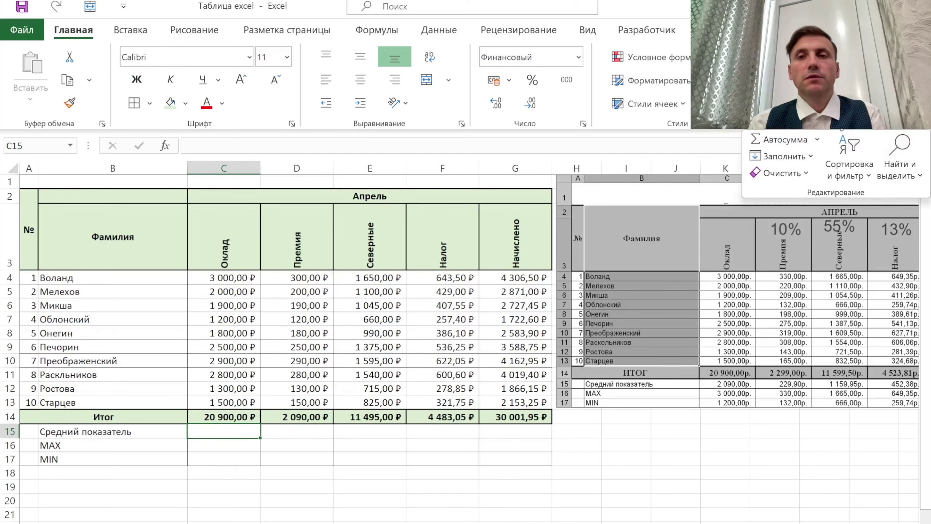
Step: Enter the average, maximum and minimum of salaries C4:C13 in C15, C16 and C17
{"action": "left_click", "coordinate": [817, 140]}
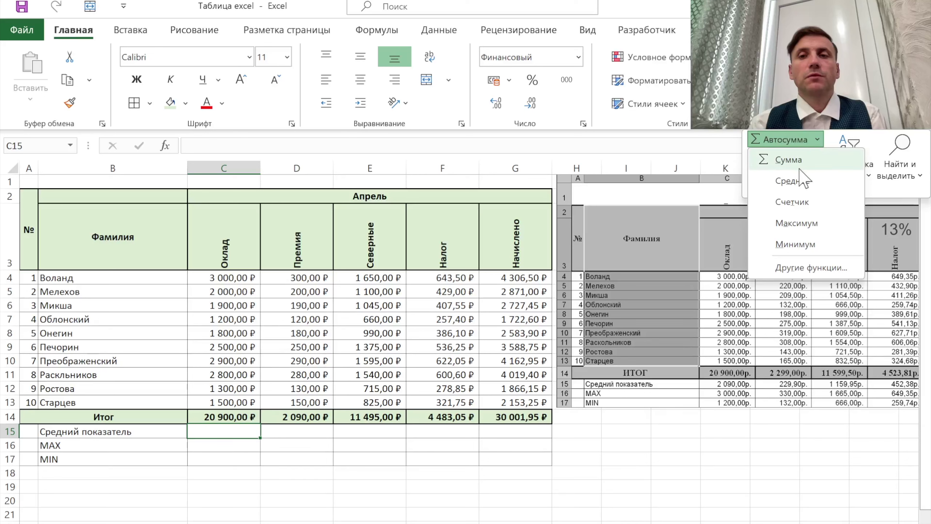
{"action": "left_click", "coordinate": [793, 180]}
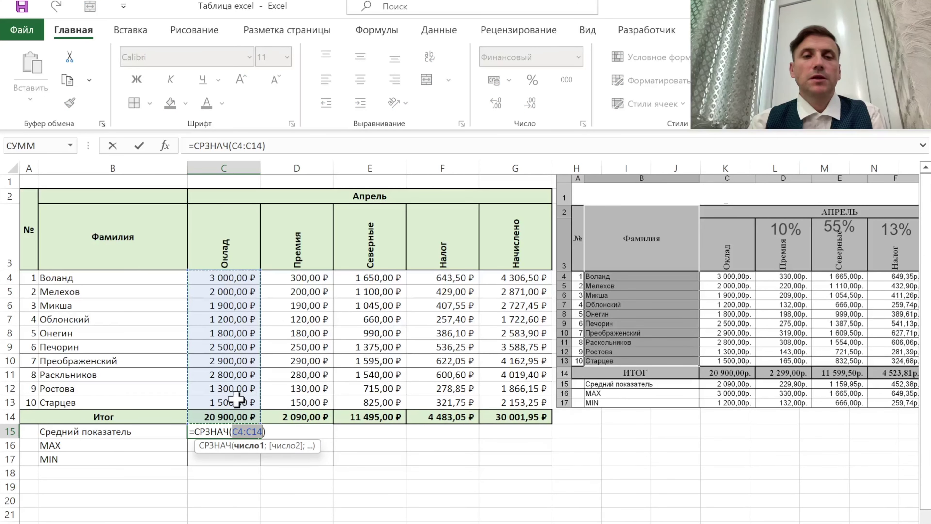
{"action": "left_click_drag", "start_coordinate": [234, 401], "coordinate": [224, 270]}
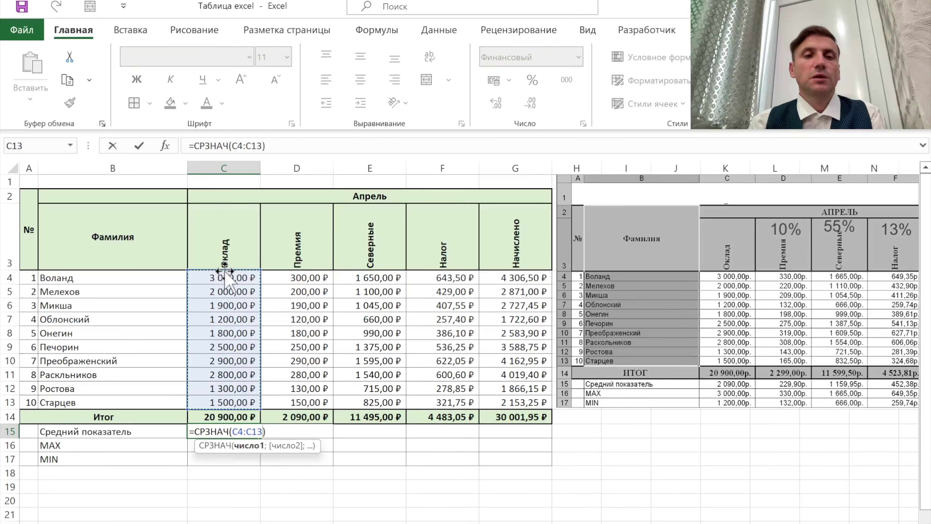
{"action": "key", "text": "Return"}
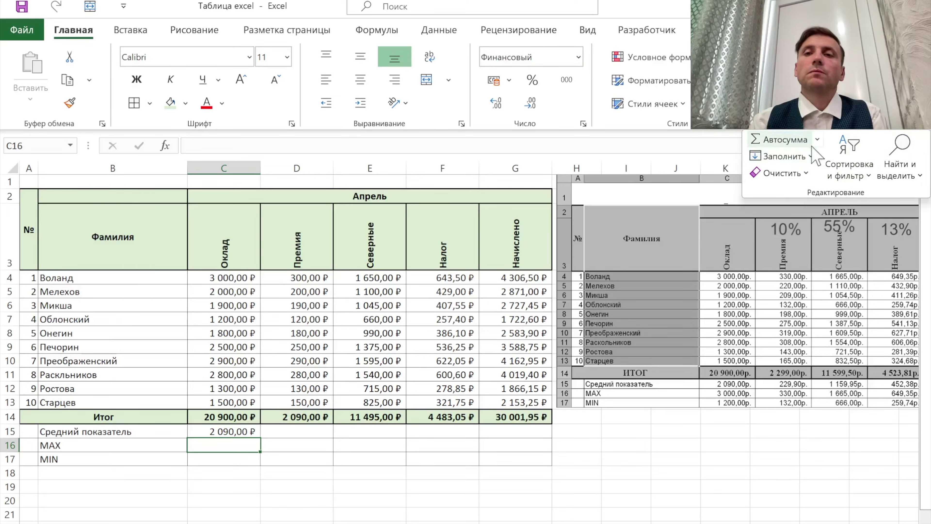
{"action": "left_click", "coordinate": [816, 140]}
{"action": "left_click", "coordinate": [806, 223]}
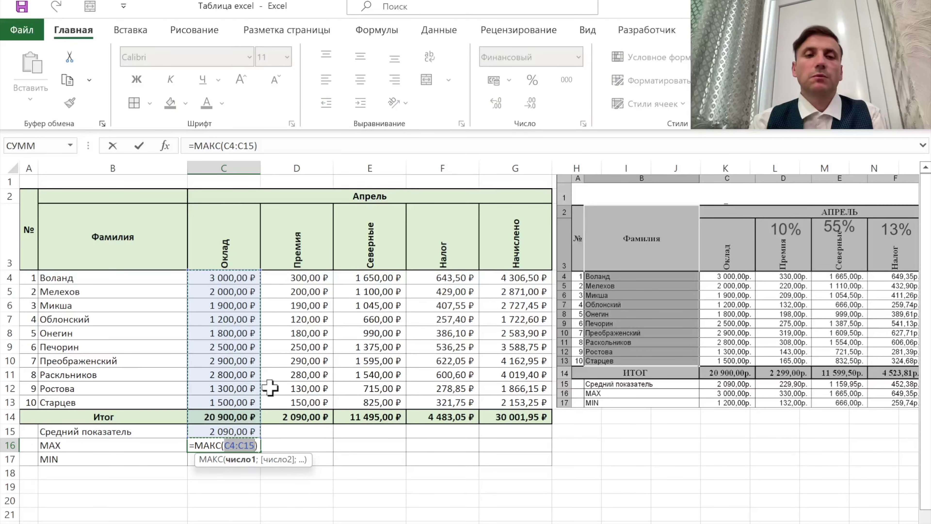
{"action": "left_click_drag", "start_coordinate": [239, 402], "coordinate": [227, 277]}
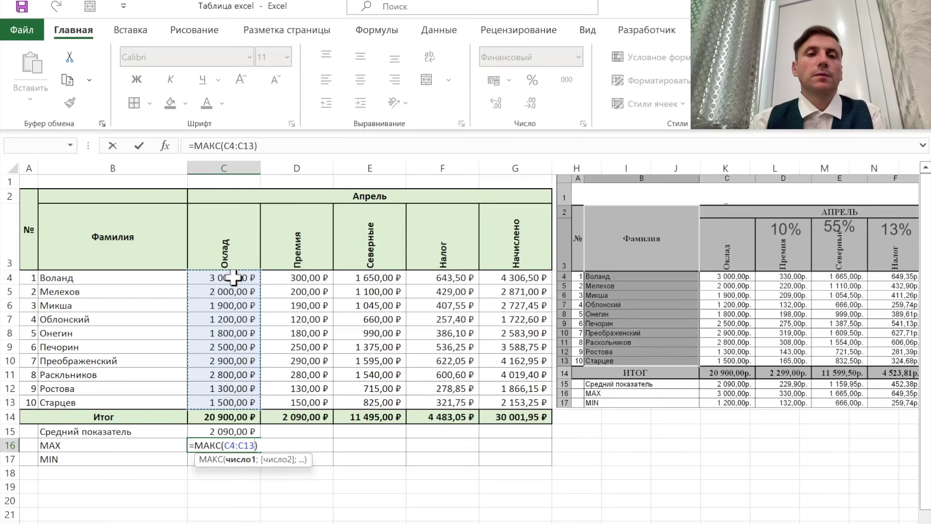
{"action": "key", "text": "Return"}
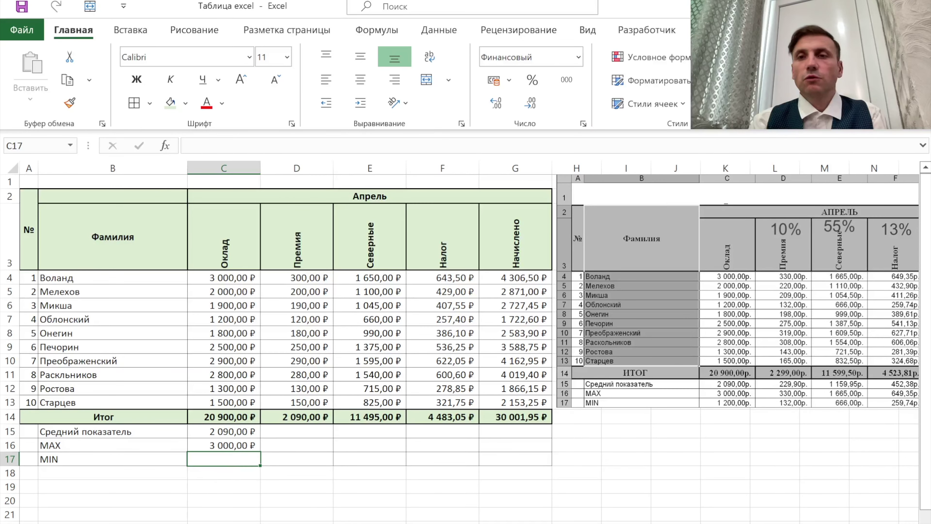
{"action": "left_click", "coordinate": [803, 132]}
{"action": "left_click", "coordinate": [807, 238]}
{"action": "left_click_drag", "start_coordinate": [239, 401], "coordinate": [234, 277]}
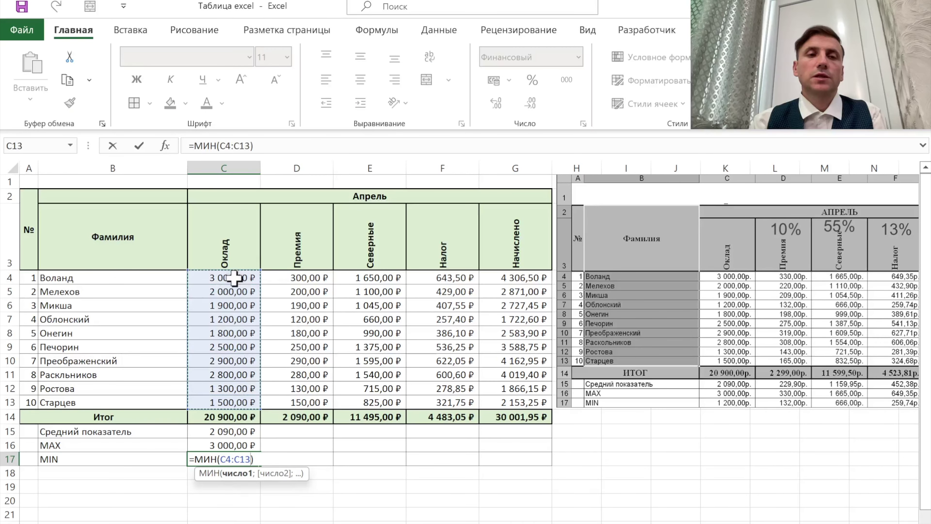
{"action": "key", "text": "Return"}
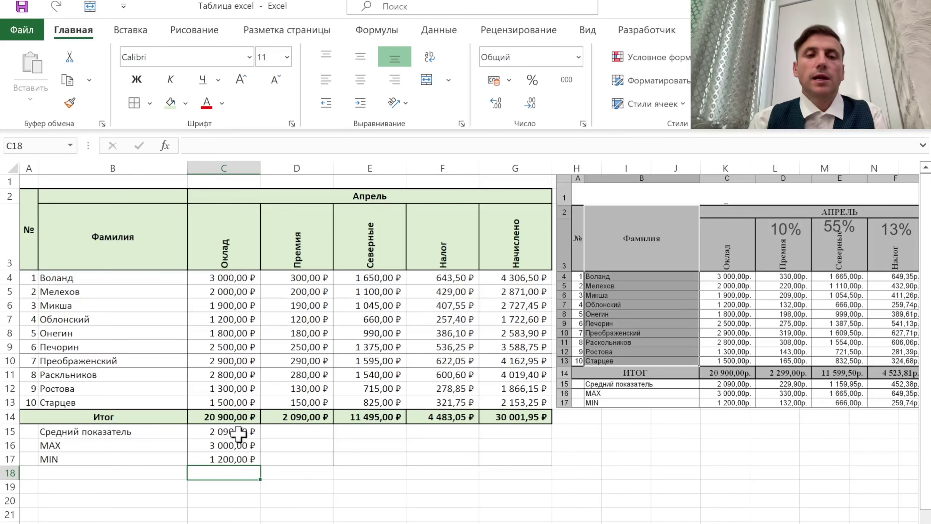
Step: Copy the average, MAX and MIN formulas across to column G
{"action": "left_click_drag", "start_coordinate": [239, 433], "coordinate": [240, 461]}
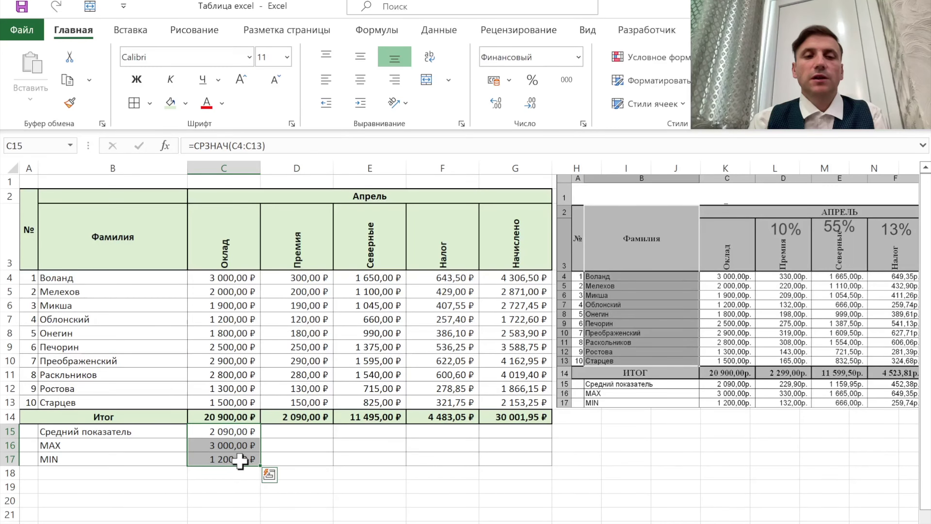
{"action": "left_click_drag", "start_coordinate": [260, 465], "coordinate": [513, 462]}
{"action": "left_click", "coordinate": [594, 430]}
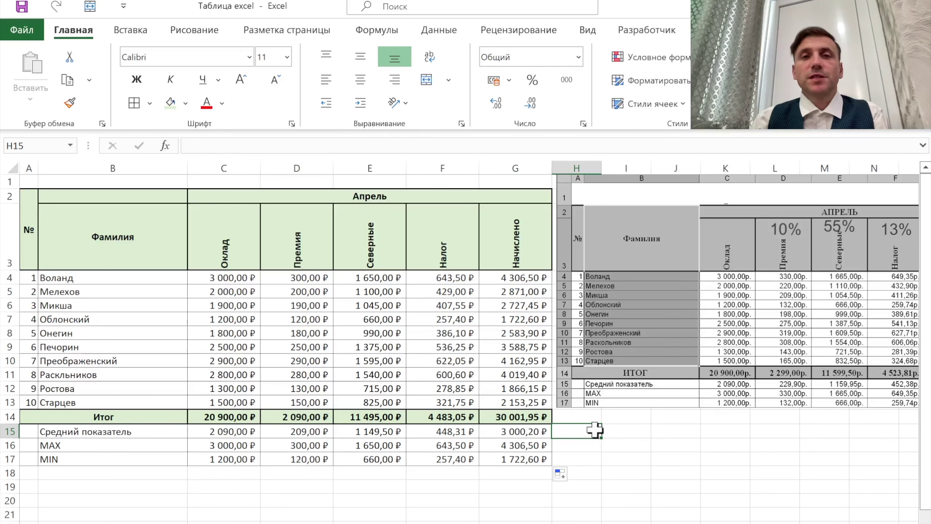